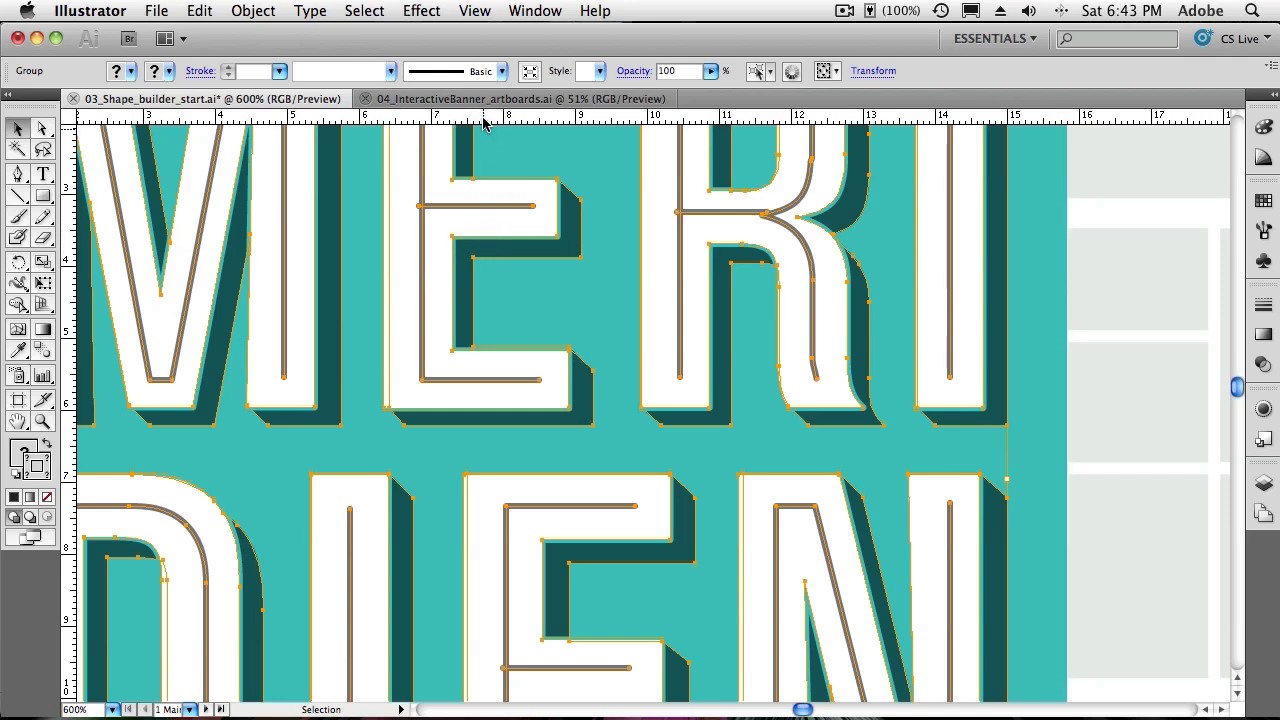
- Turn on Pixel Preview from the View menu to show the lettering as pixels
{"action": "left_click", "coordinate": [476, 11]}
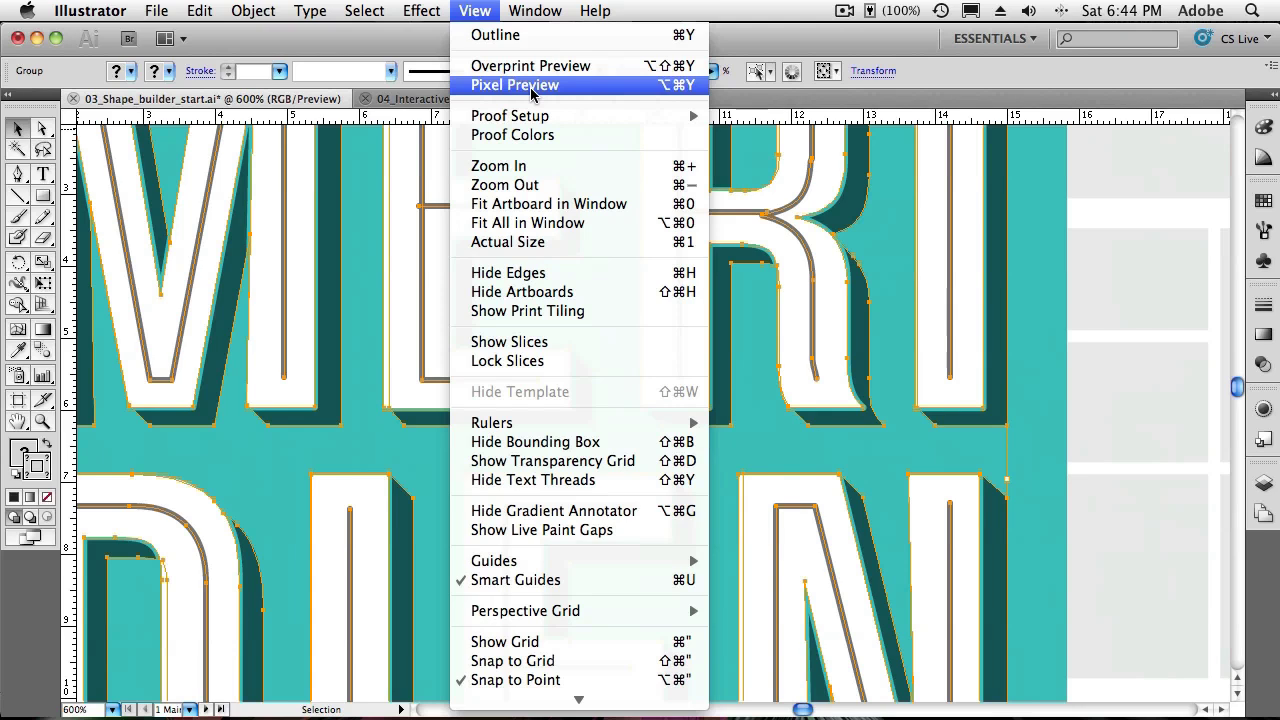
{"action": "left_click", "coordinate": [531, 85]}
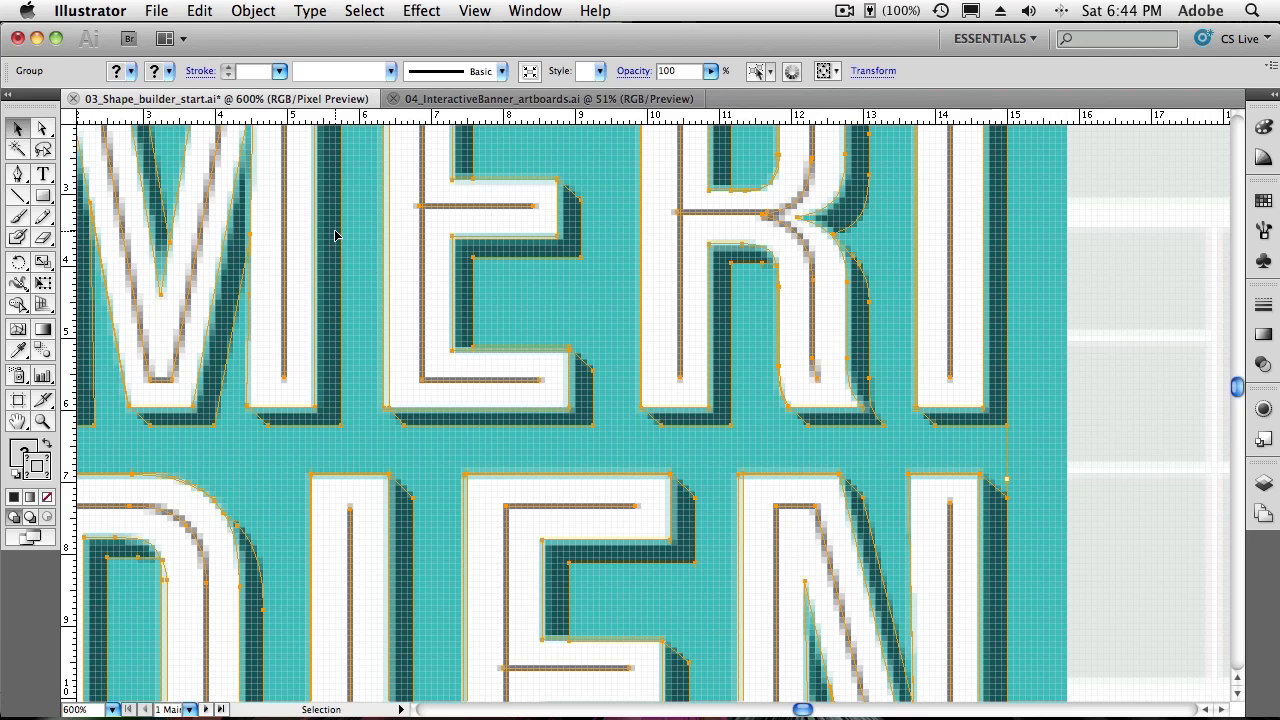
- Open the Transform panel and position it over the artwork
{"action": "left_click", "coordinate": [522, 14]}
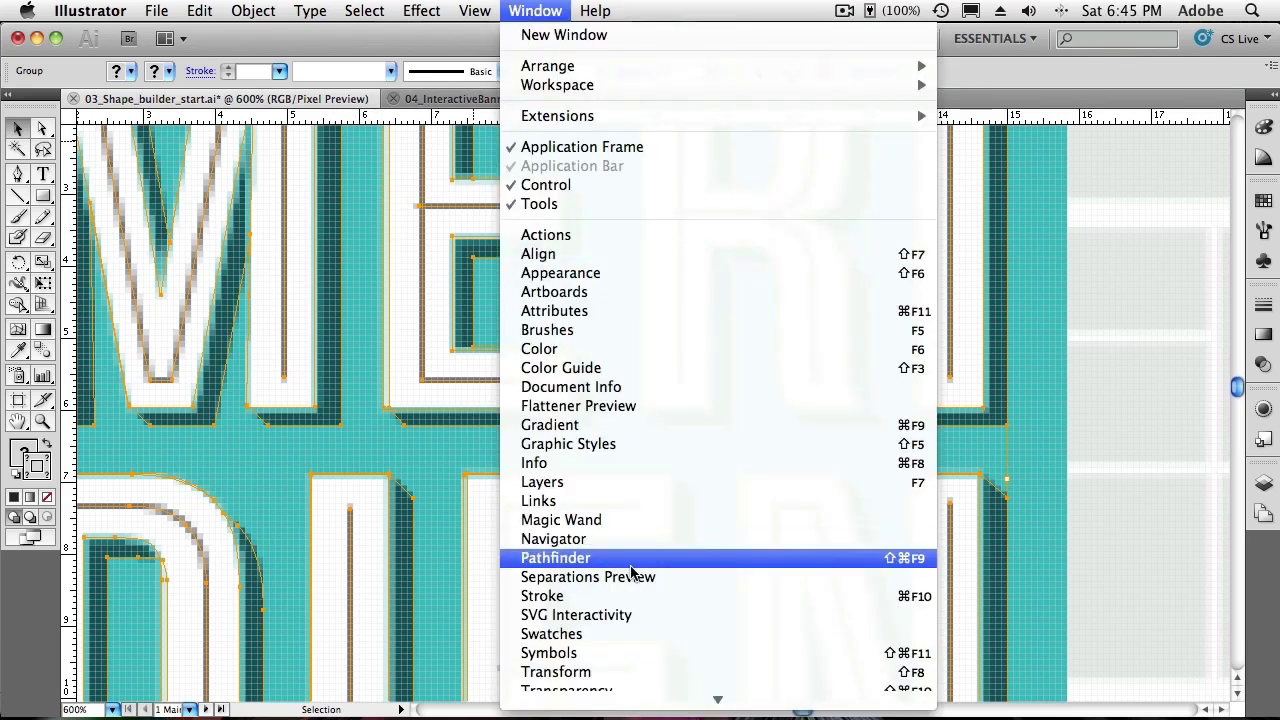
{"action": "left_click", "coordinate": [624, 672]}
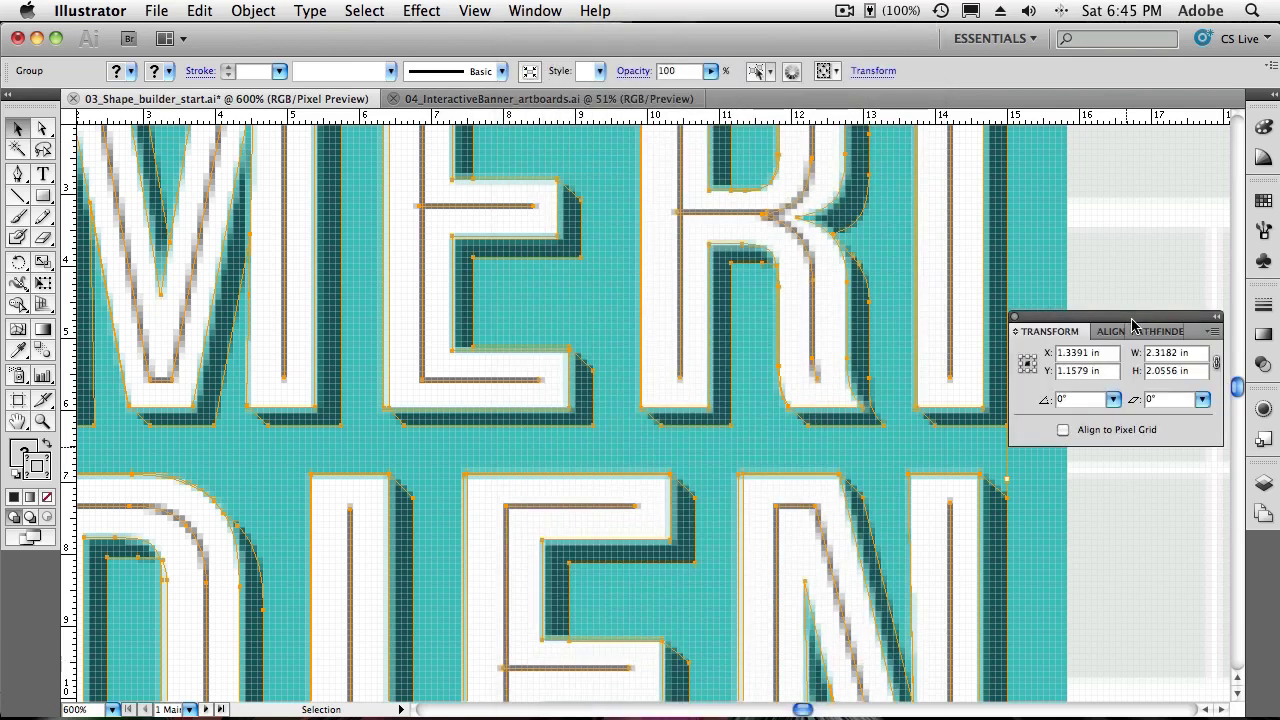
{"action": "left_click_drag", "start_coordinate": [1133, 323], "coordinate": [651, 207]}
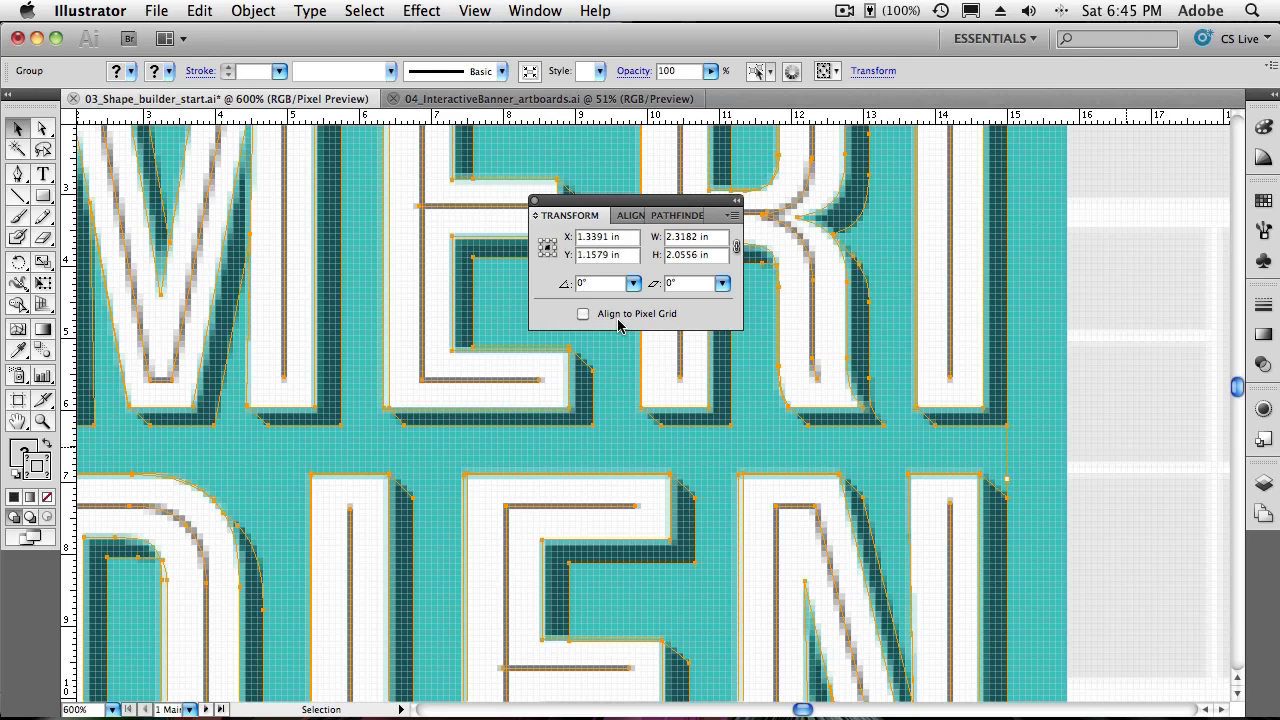
- Leave Align to Pixel Grid checked for the lettering group and move the panel right
{"action": "left_click", "coordinate": [620, 316]}
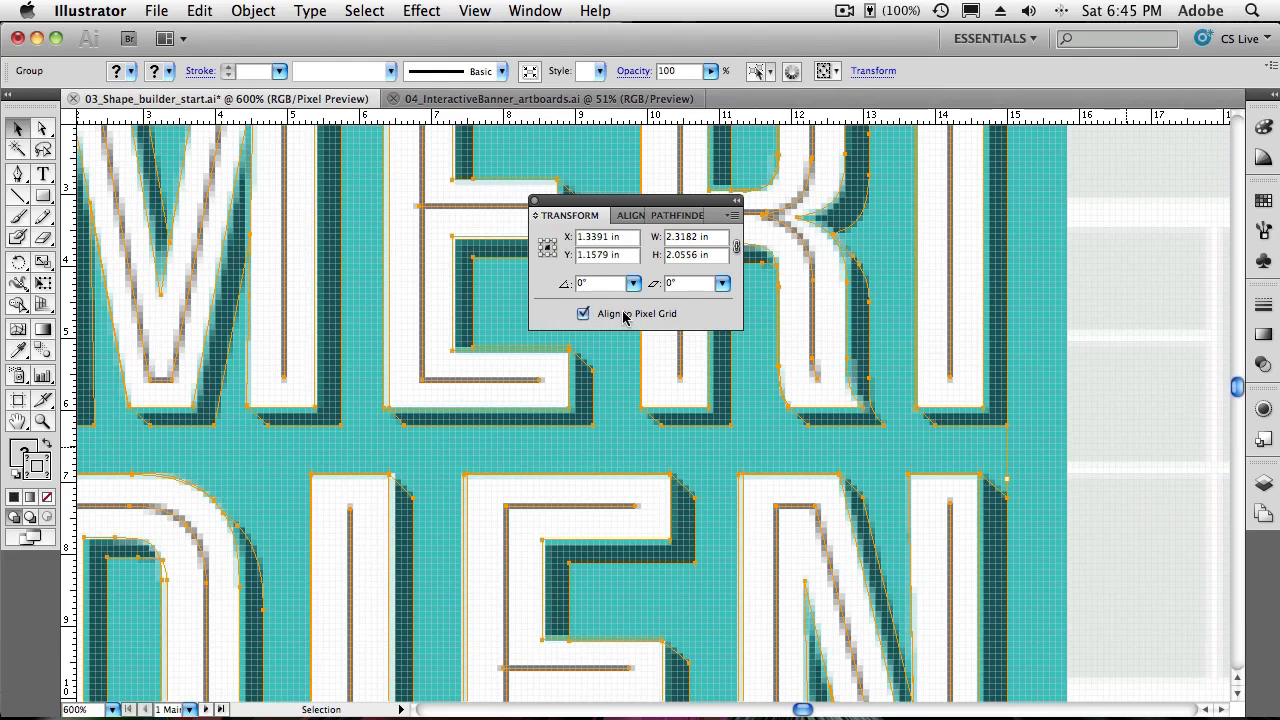
{"action": "left_click", "coordinate": [622, 316]}
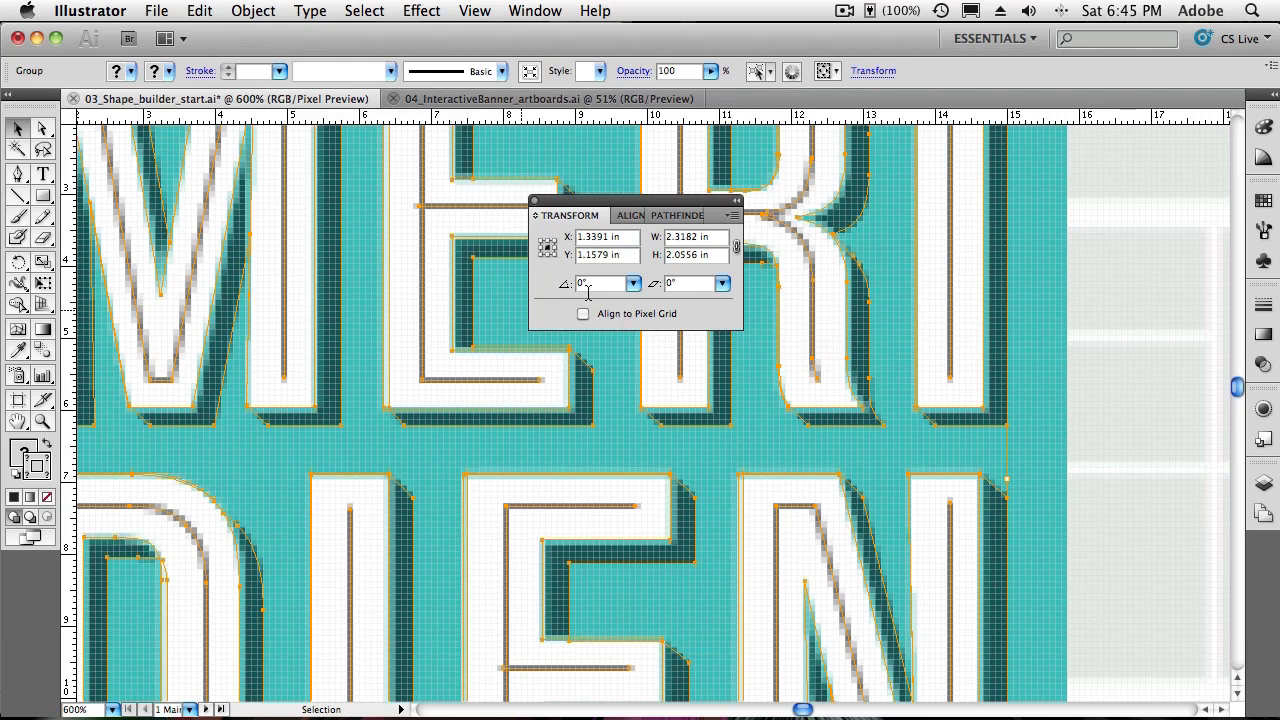
{"action": "left_click", "coordinate": [583, 313]}
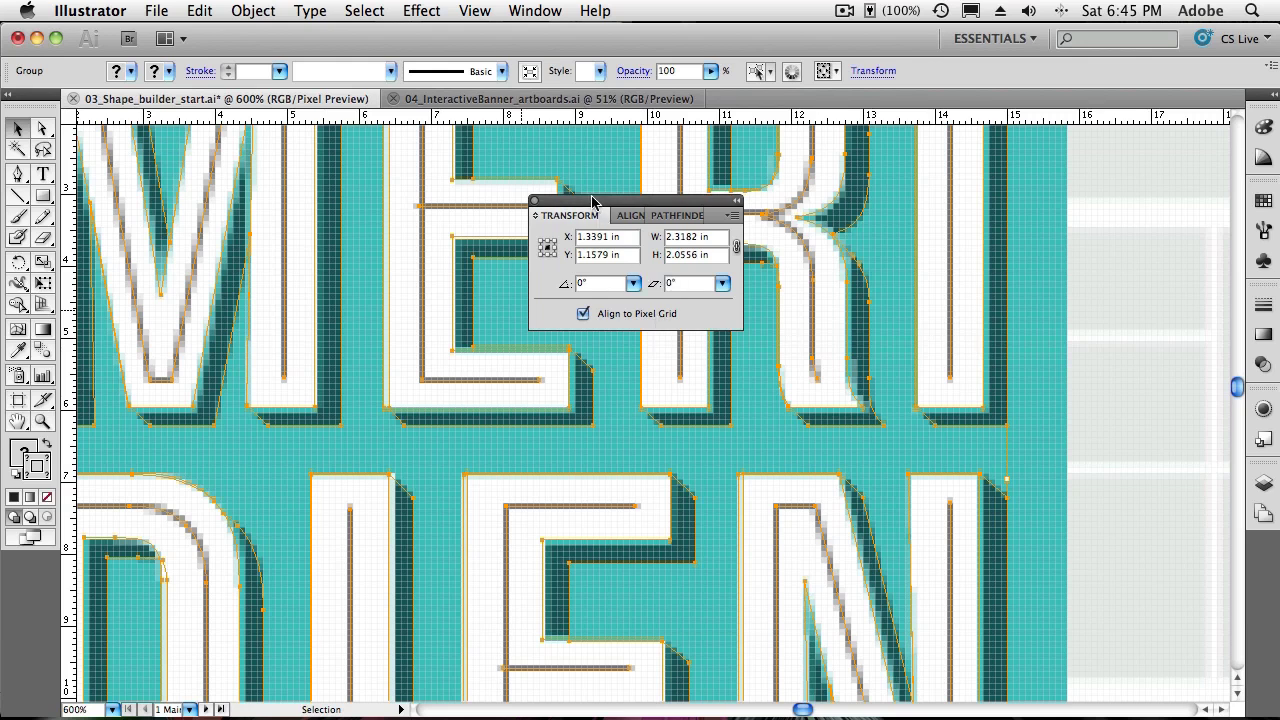
{"action": "left_click_drag", "start_coordinate": [592, 201], "coordinate": [1068, 307]}
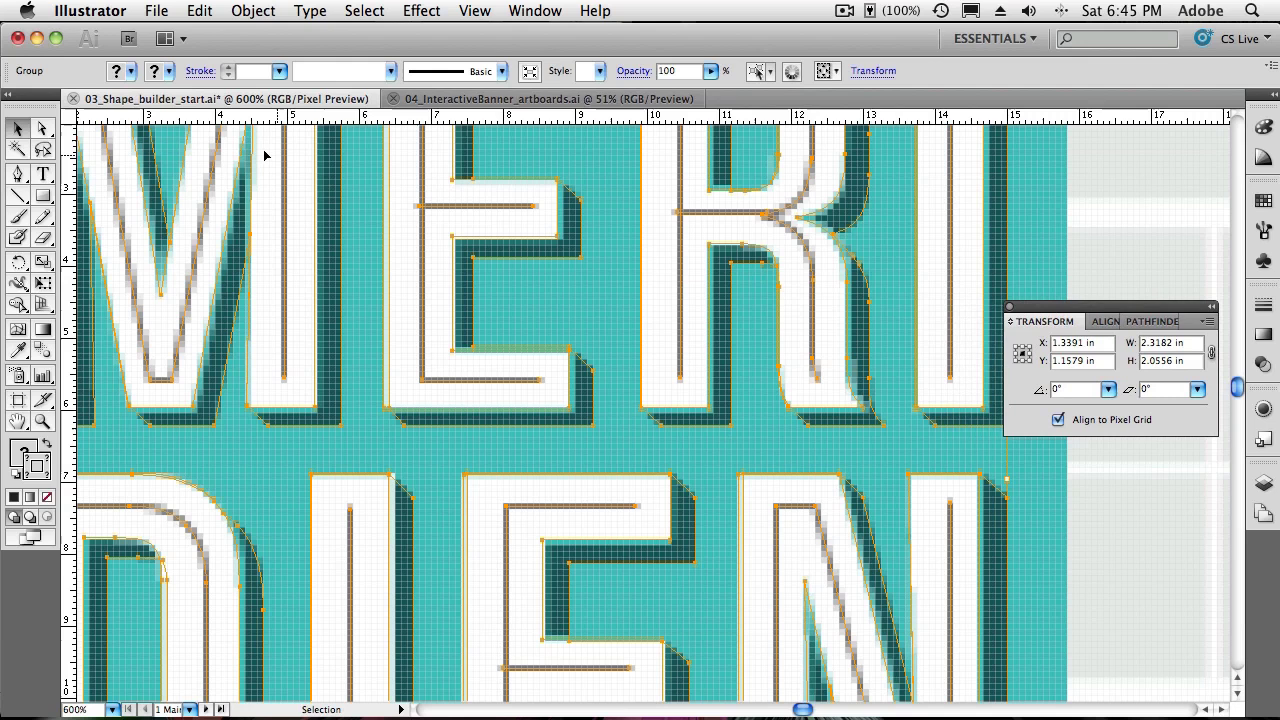
{"action": "left_click", "coordinate": [152, 12]}
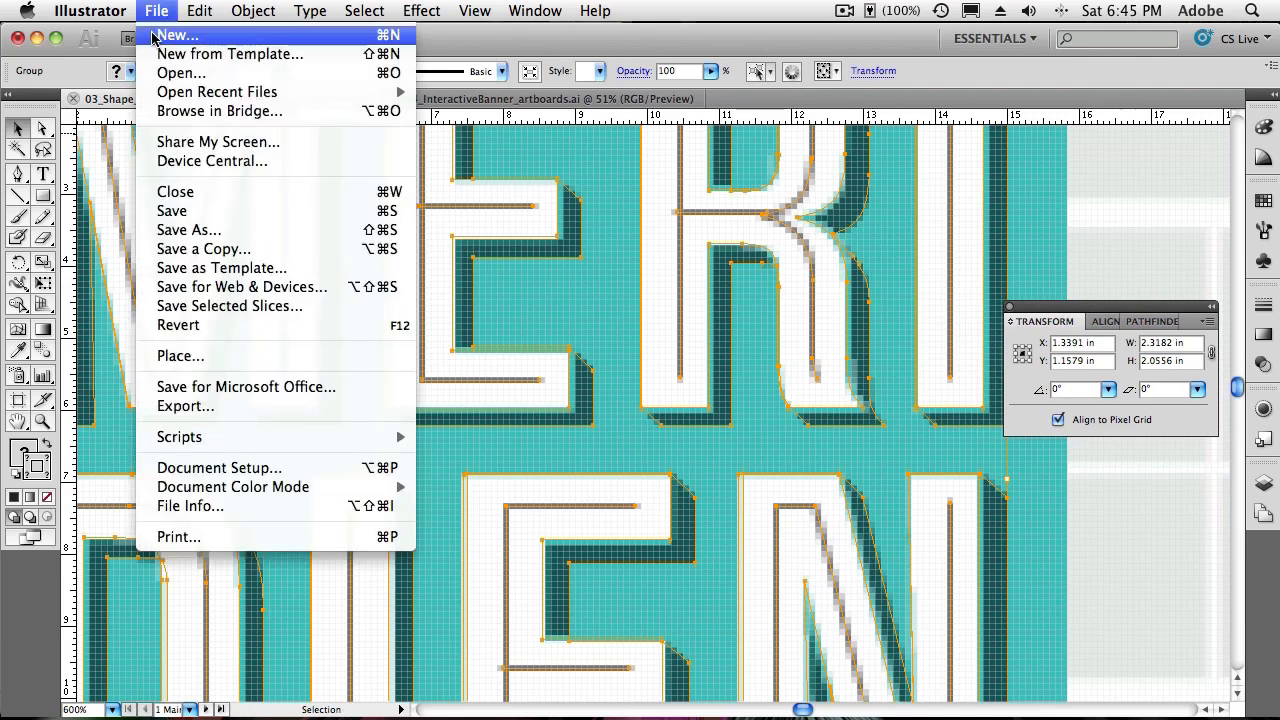
{"action": "left_click", "coordinate": [176, 35]}
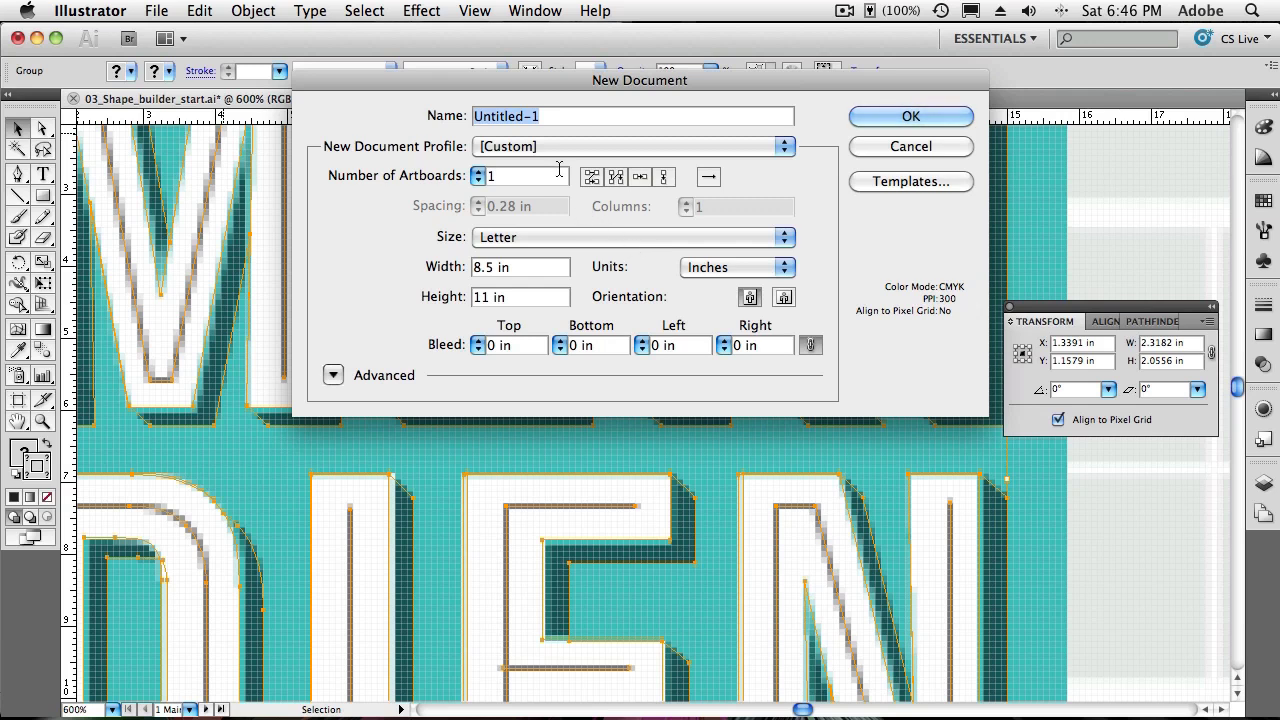
{"action": "left_click", "coordinate": [538, 147]}
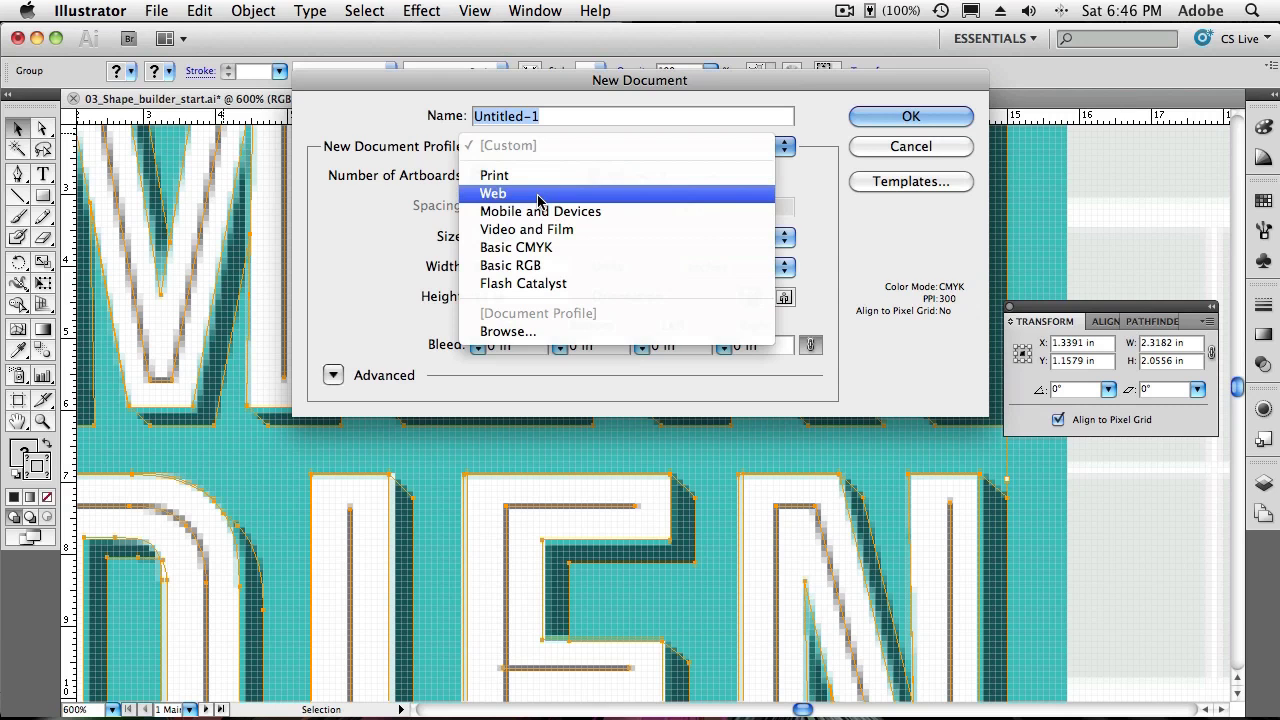
{"action": "left_click", "coordinate": [538, 193]}
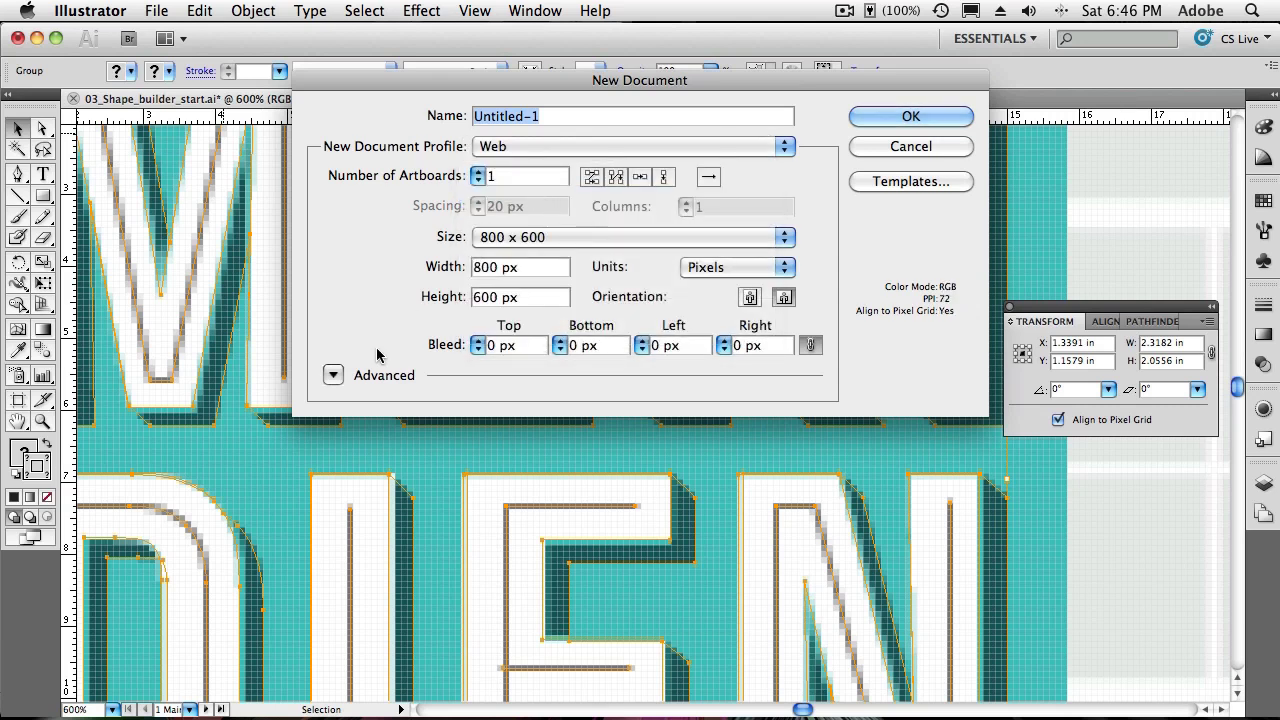
{"action": "left_click", "coordinate": [334, 376]}
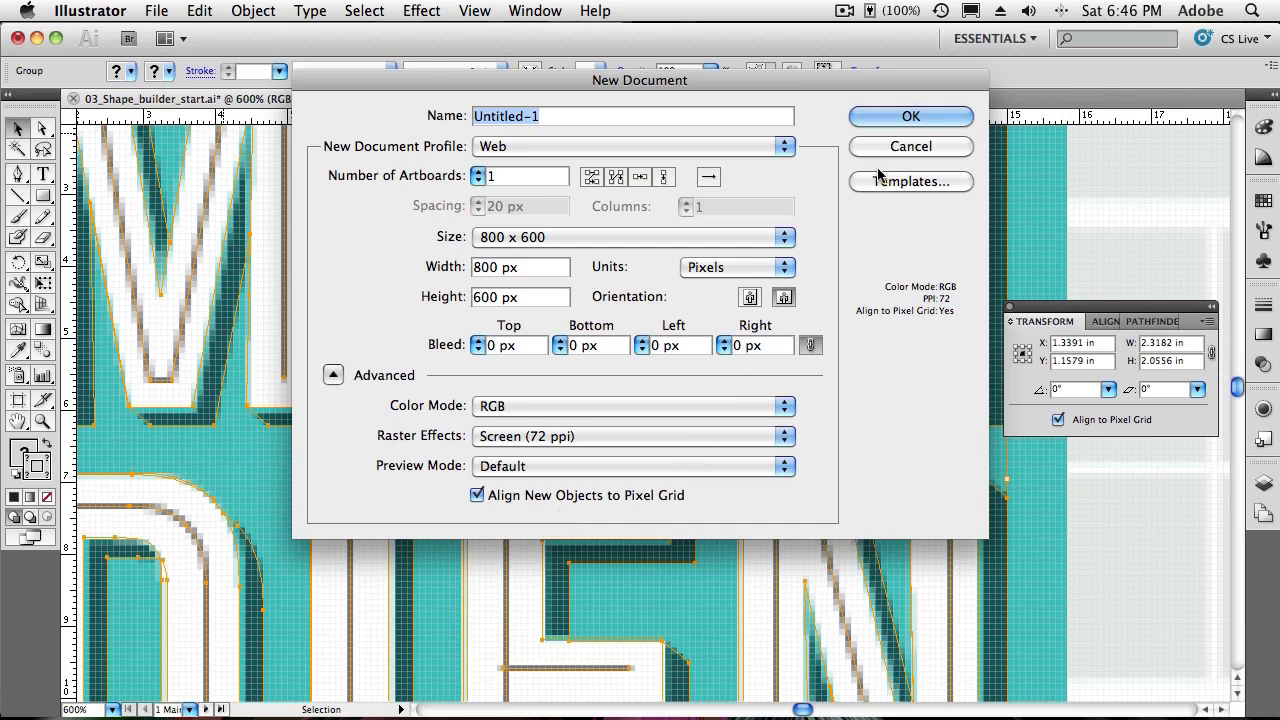
{"action": "left_click", "coordinate": [882, 149]}
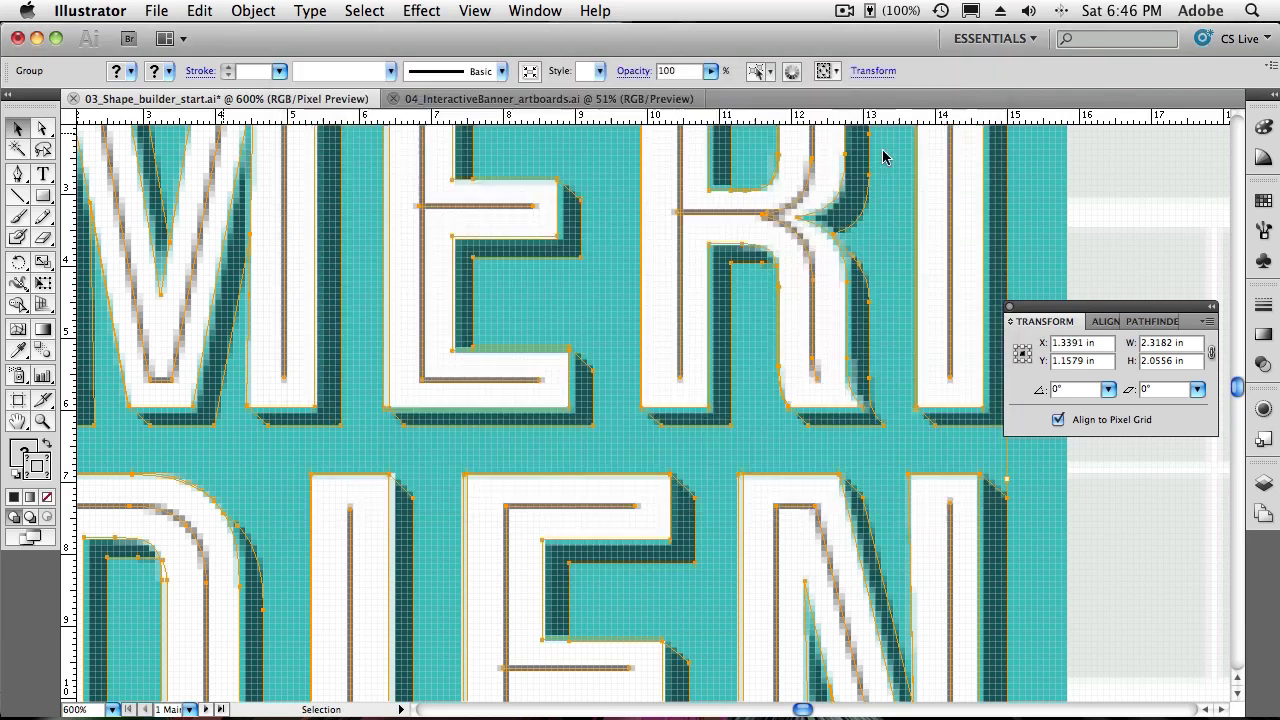
- Close Transform, switch to 04_InteractiveBanner_artboards.ai, and open the Artboards panel
{"action": "left_click", "coordinate": [1009, 308]}
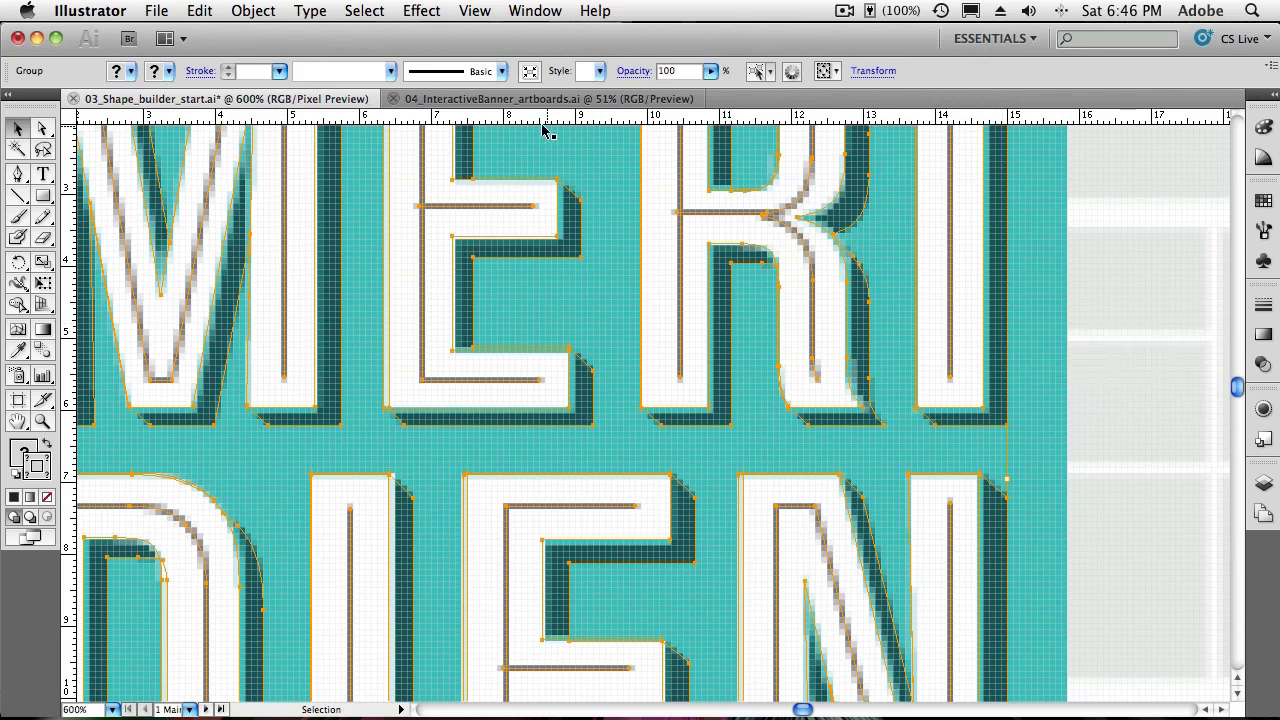
{"action": "left_click", "coordinate": [490, 100]}
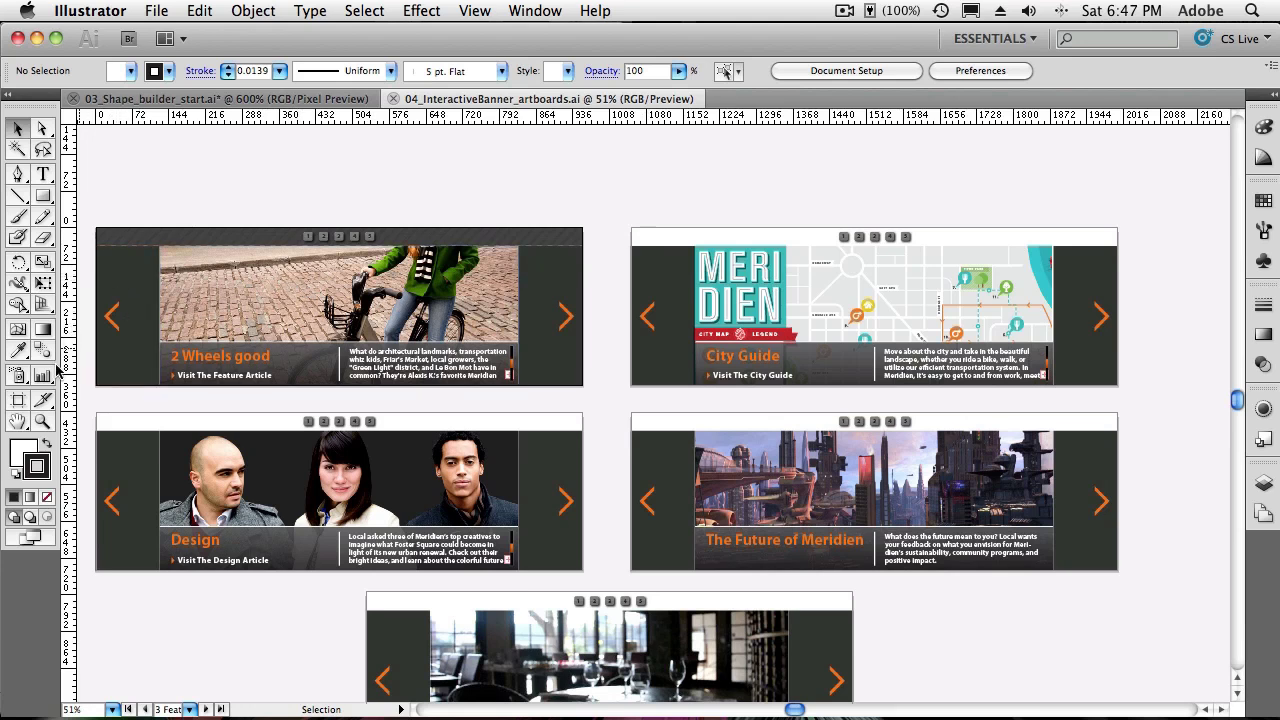
{"action": "left_click", "coordinate": [18, 399]}
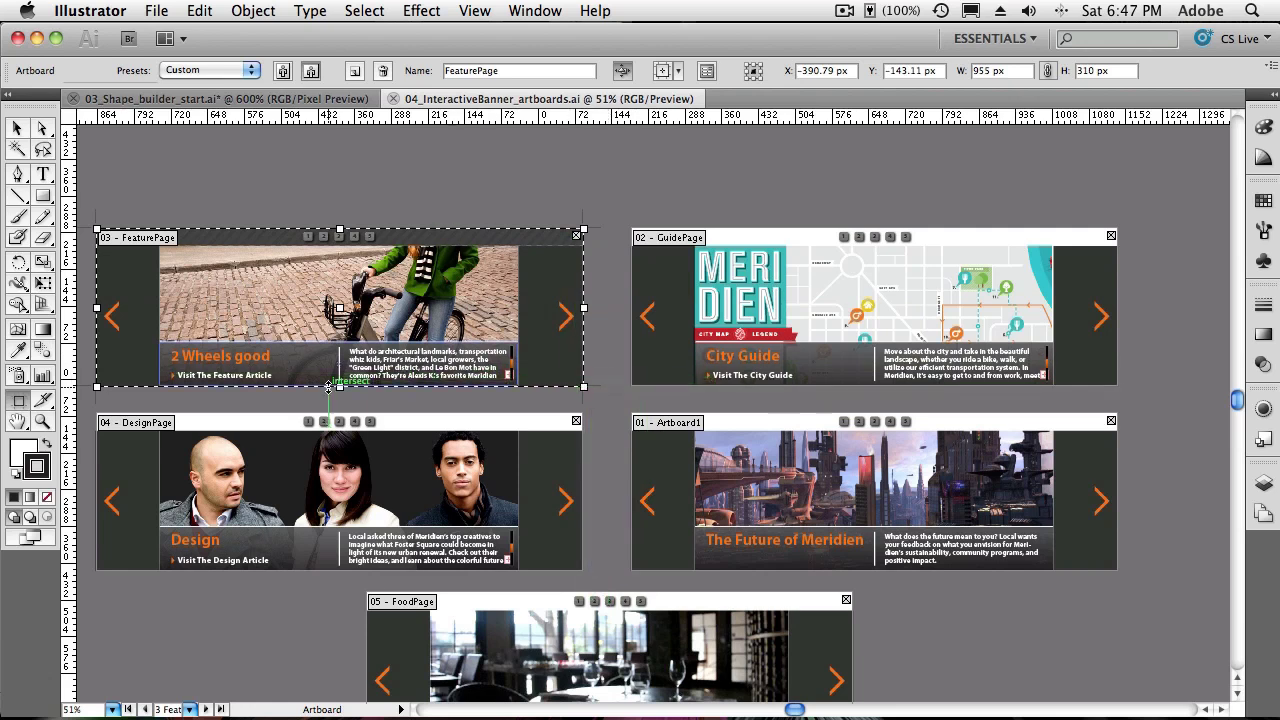
{"action": "left_click", "coordinate": [17, 128]}
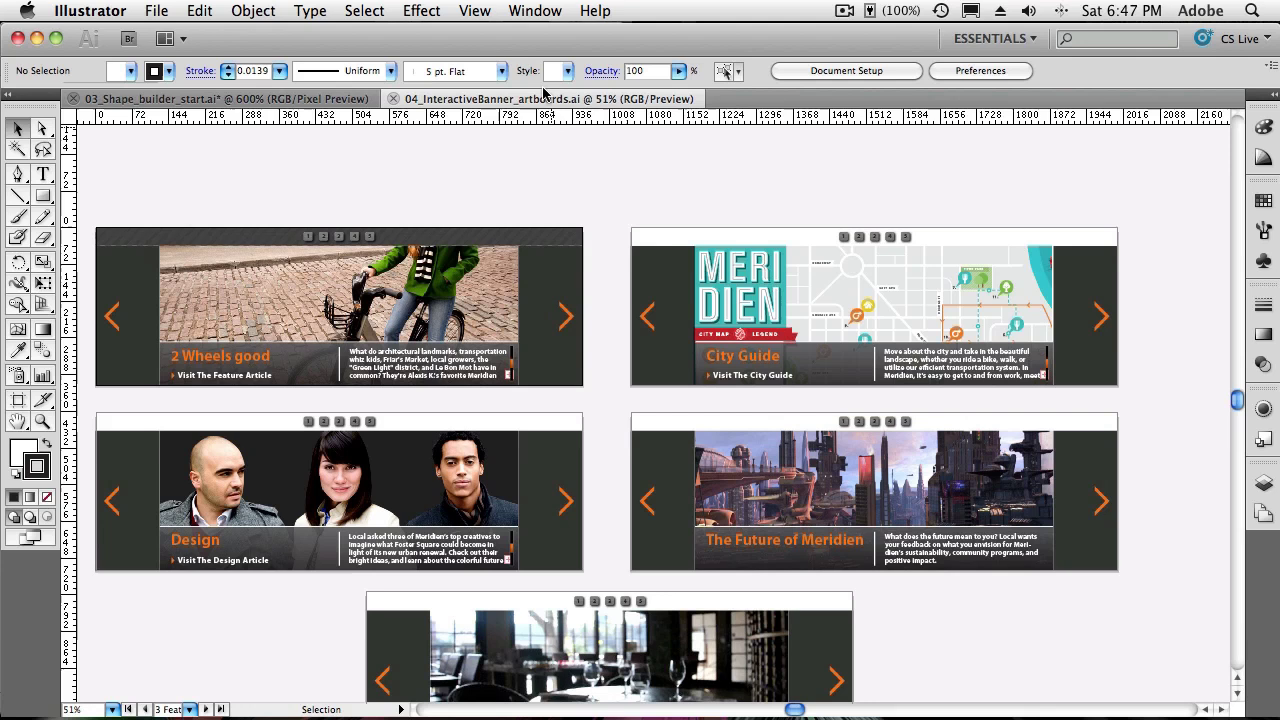
{"action": "left_click", "coordinate": [524, 12]}
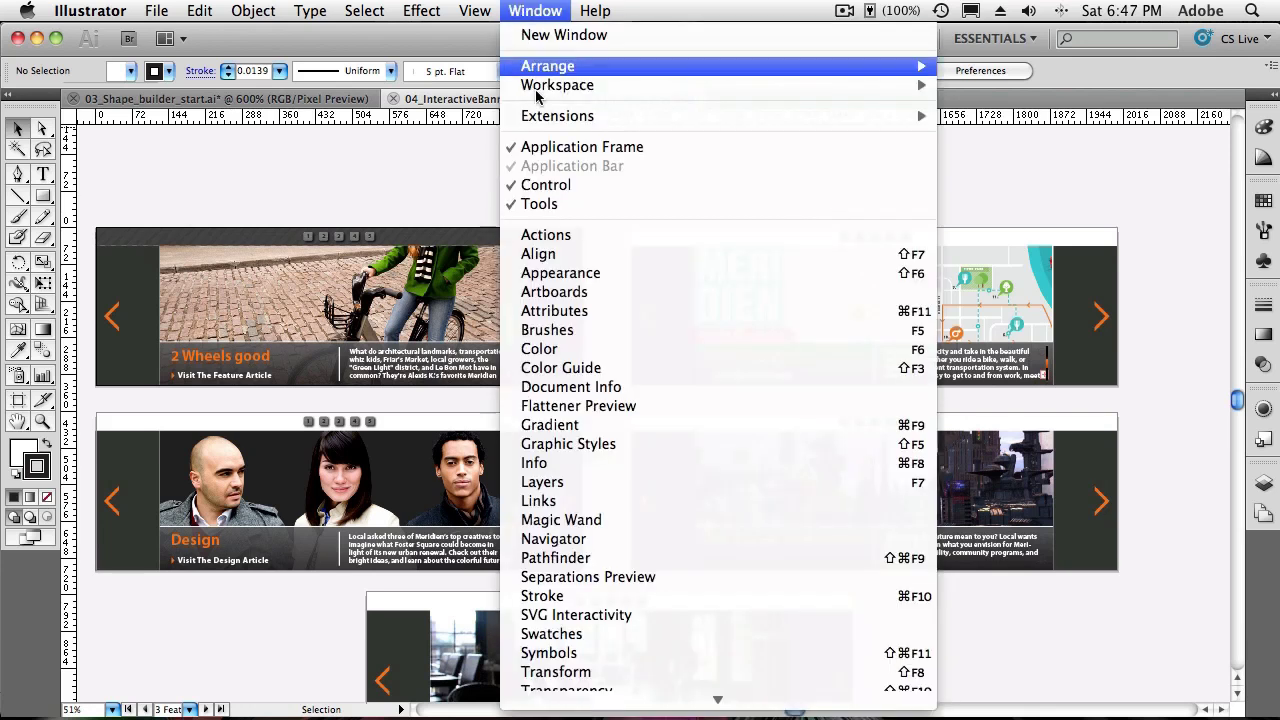
{"action": "left_click", "coordinate": [583, 292]}
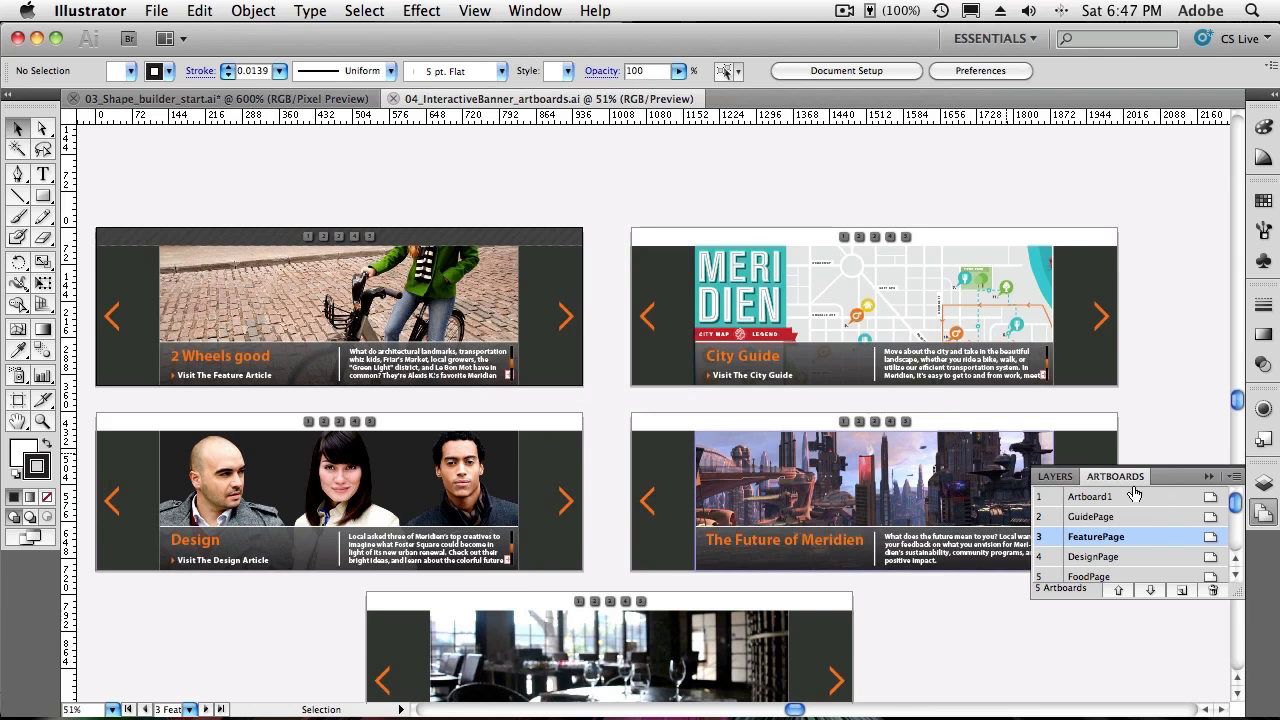
- Float the Artboards panel, collapse Layers, and select Artboard1
{"action": "left_click_drag", "start_coordinate": [1128, 477], "coordinate": [670, 176]}
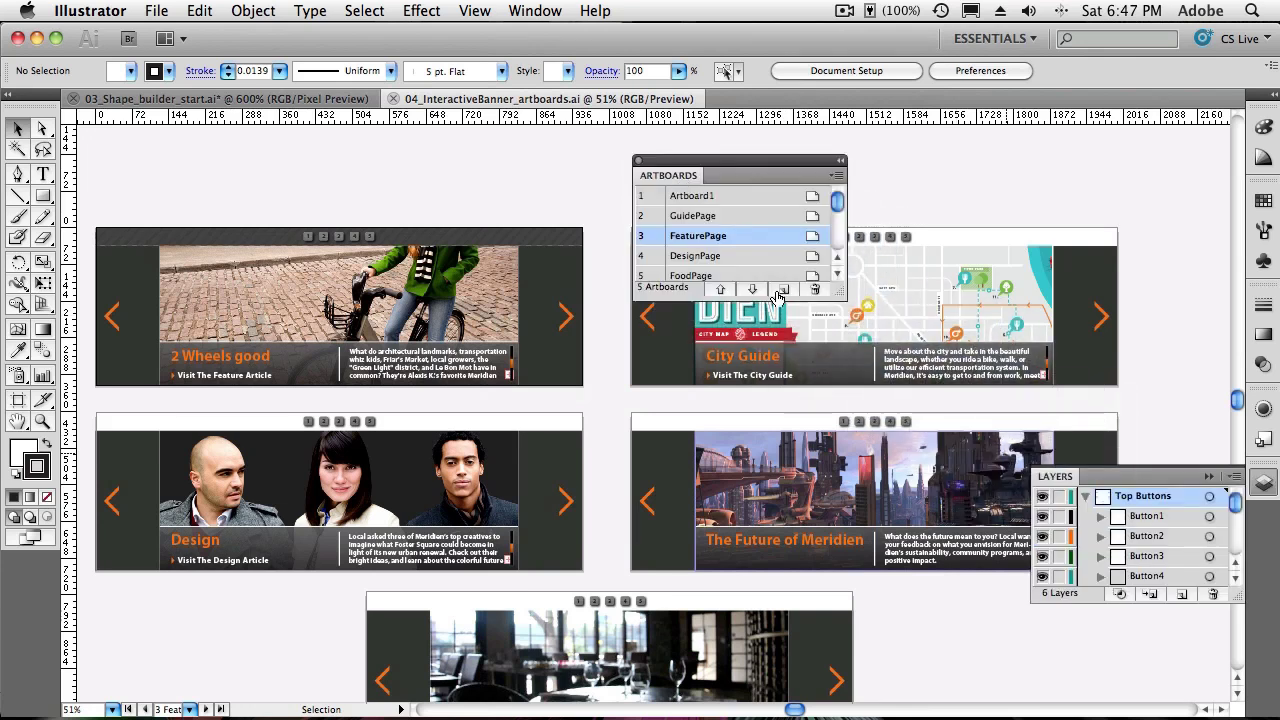
{"action": "left_click", "coordinate": [1212, 481]}
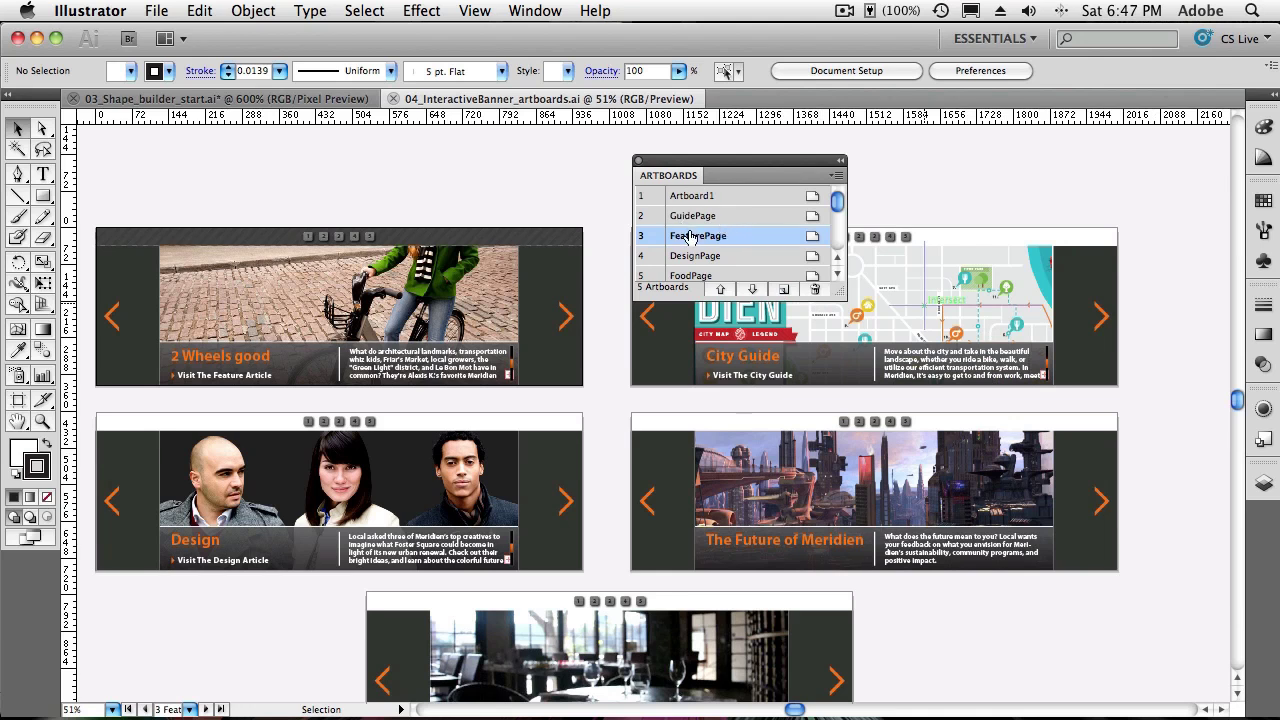
{"action": "left_click", "coordinate": [692, 198]}
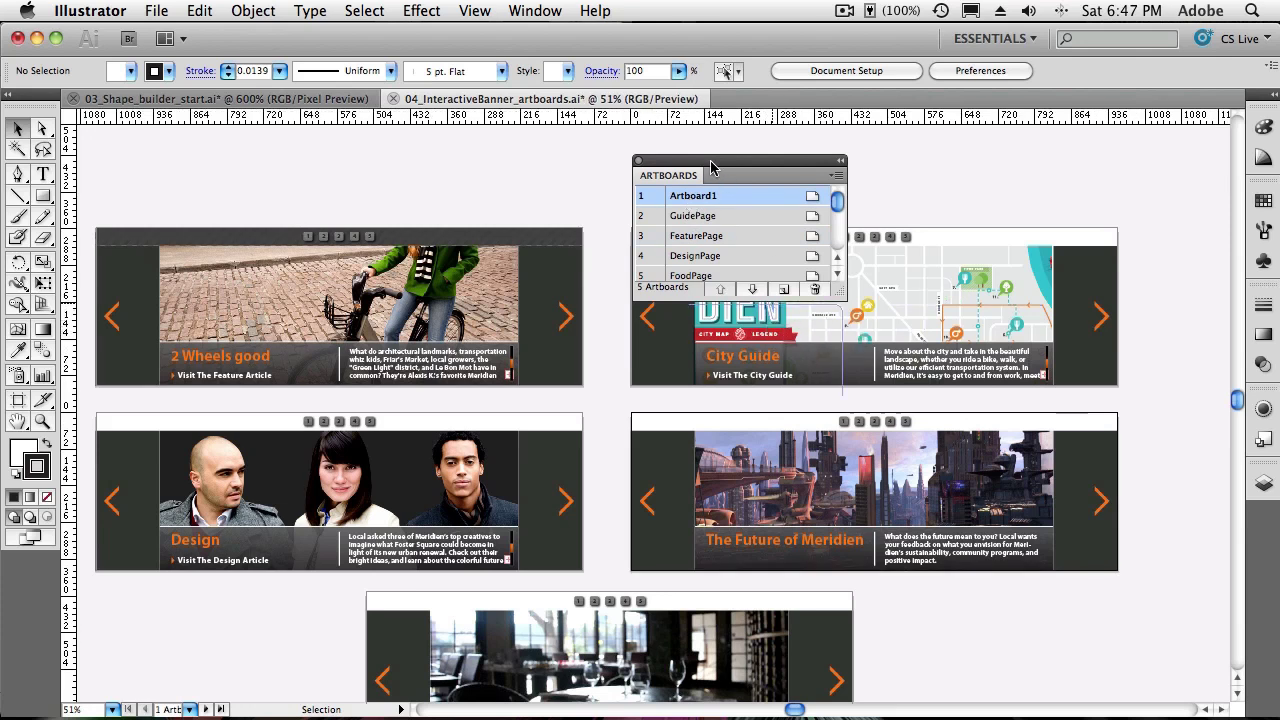
{"action": "left_click_drag", "start_coordinate": [711, 167], "coordinate": [901, 167]}
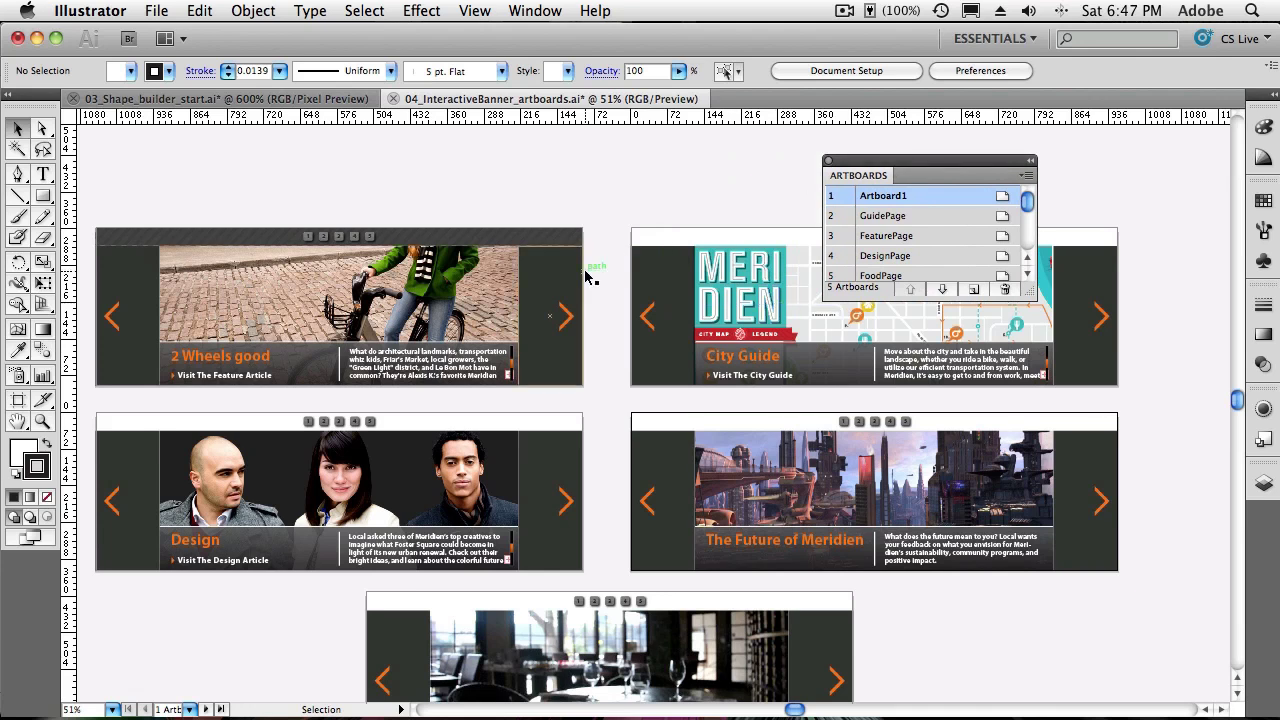
- In artboard editing, rename Artboard1 by entering 'Te' in the Name field
{"action": "left_click", "coordinate": [20, 400]}
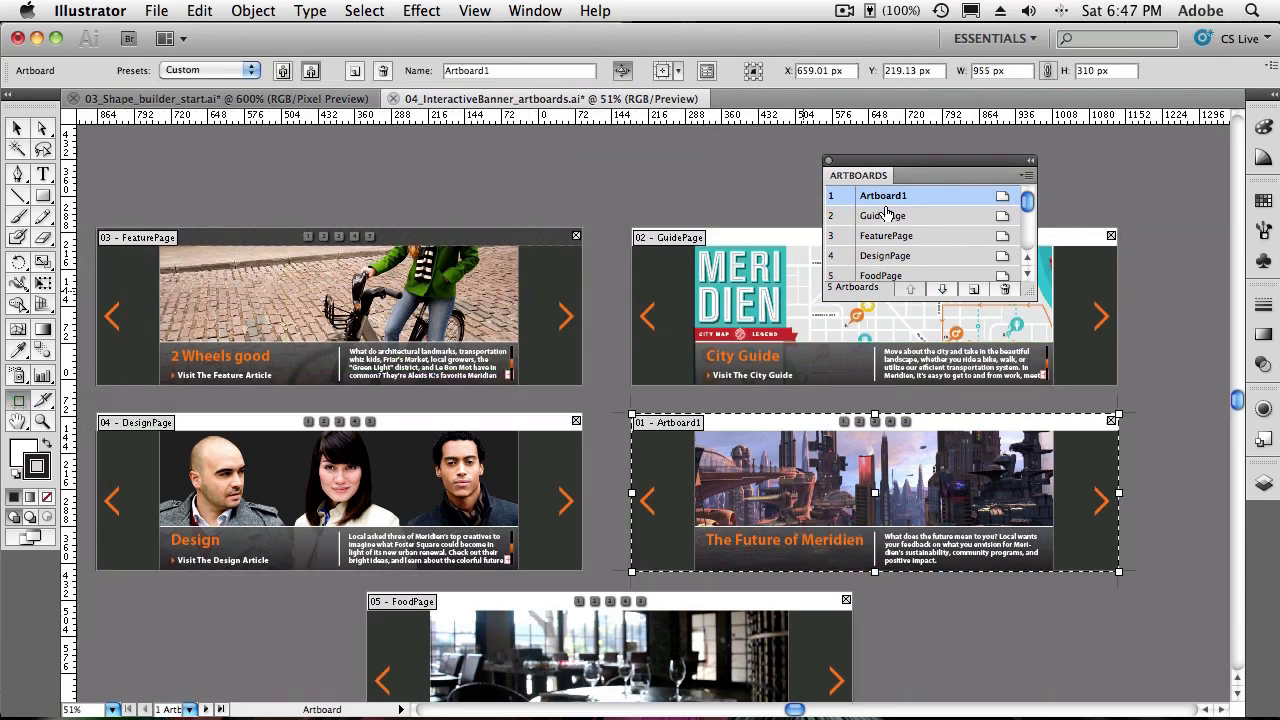
{"action": "scroll", "coordinate": [700, 450], "scroll_direction": "down", "scroll_amount": 1}
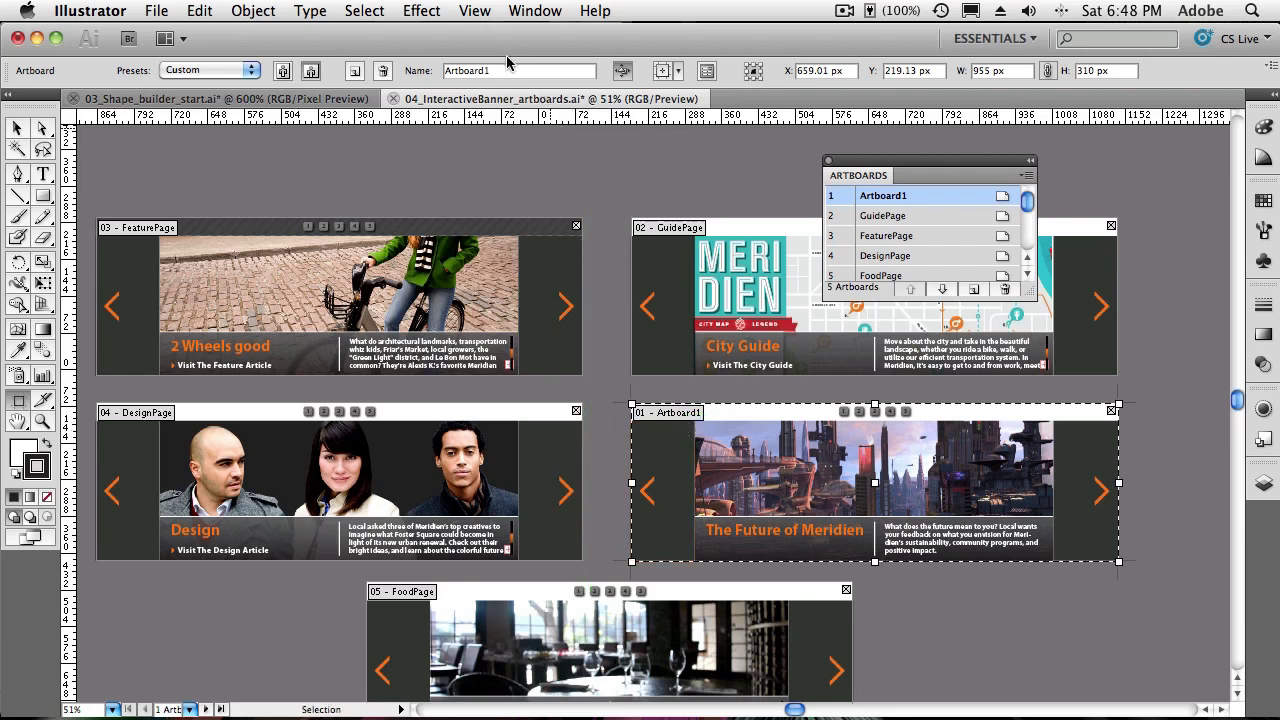
{"action": "left_click_drag", "start_coordinate": [497, 71], "coordinate": [423, 71]}
{"action": "type", "text": "Terry"}
{"action": "key", "text": "Tab"}
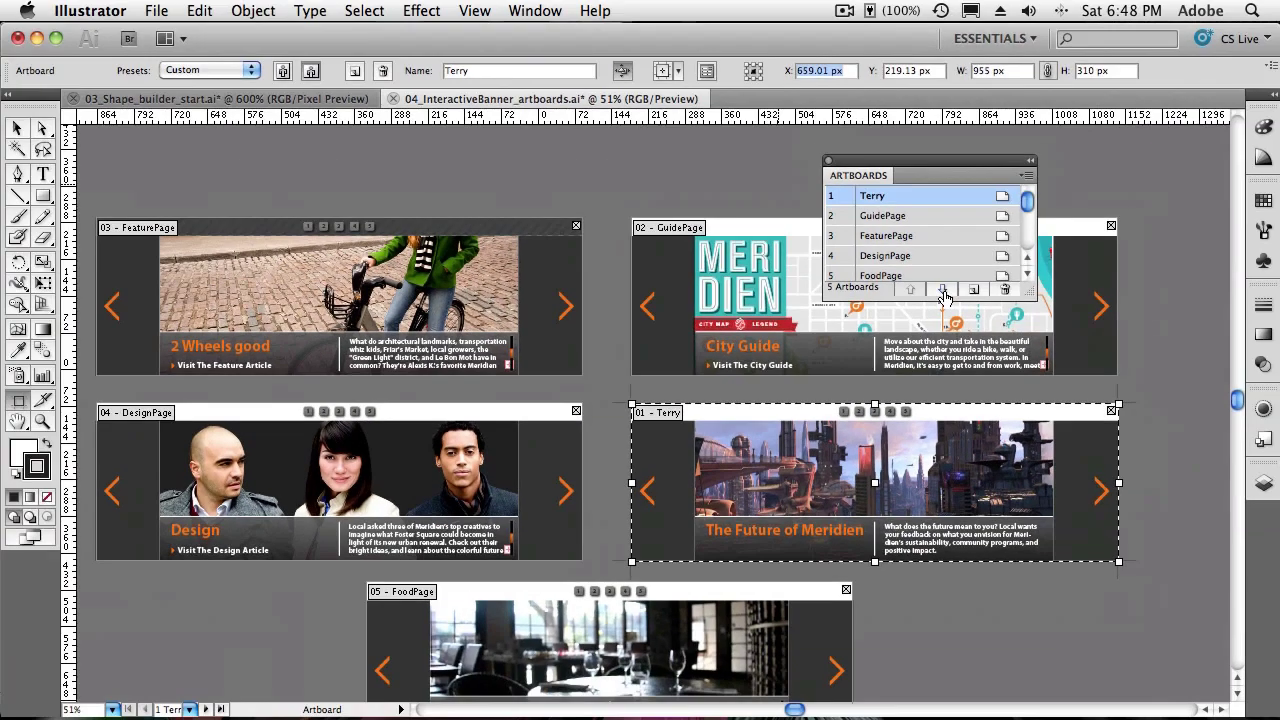
- Select DesignPage and move it up three places to become artboard 1
{"action": "left_click", "coordinate": [890, 238]}
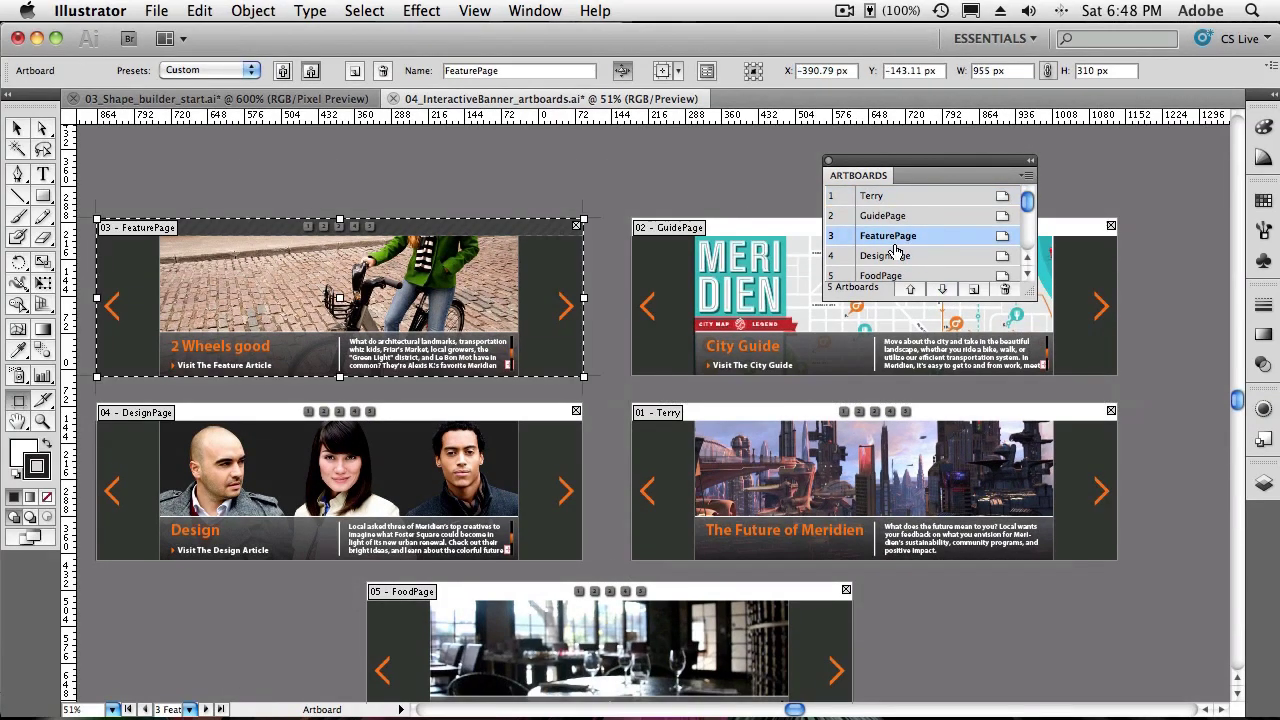
{"action": "left_click", "coordinate": [893, 255]}
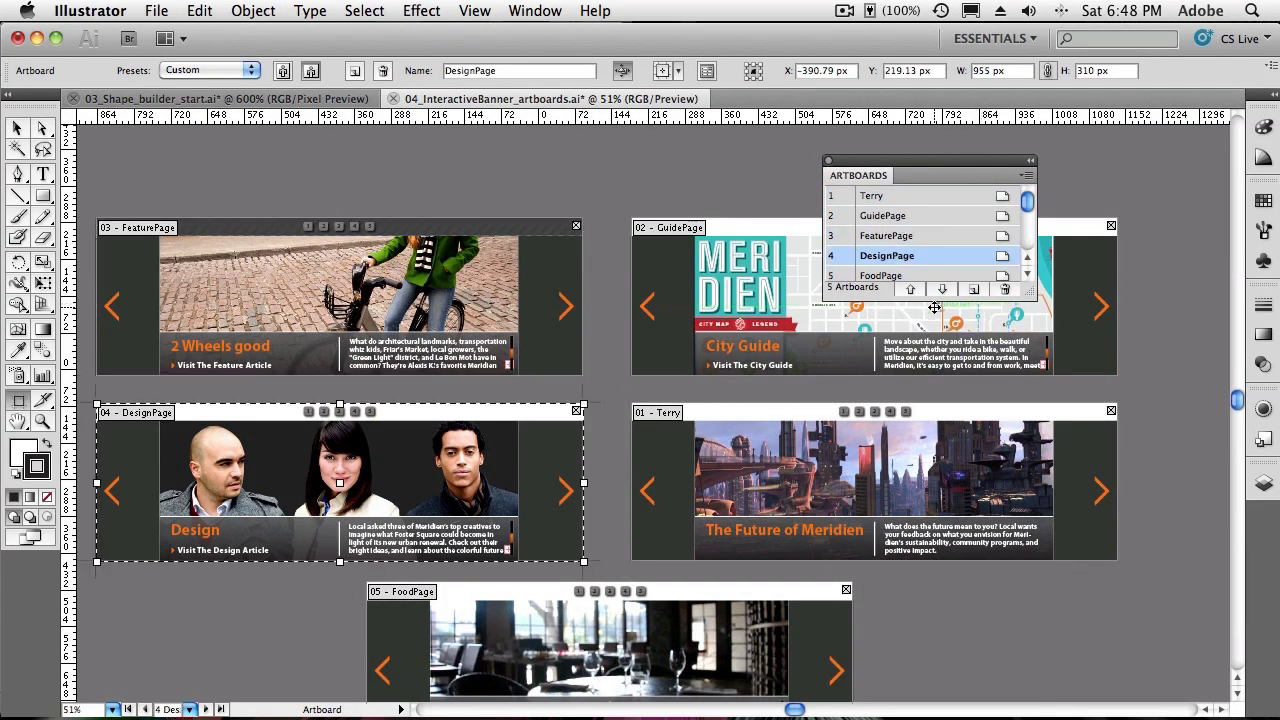
{"action": "left_click", "coordinate": [910, 291]}
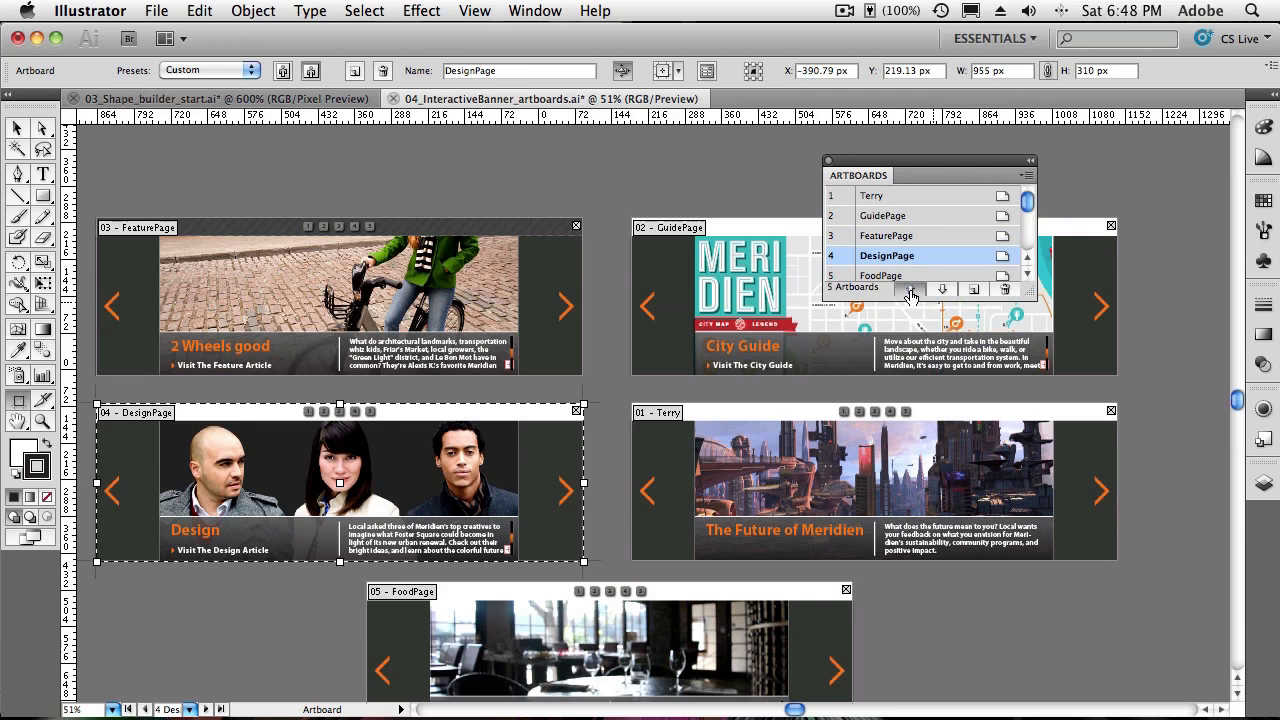
{"action": "left_click", "coordinate": [910, 291]}
{"action": "left_click", "coordinate": [910, 291]}
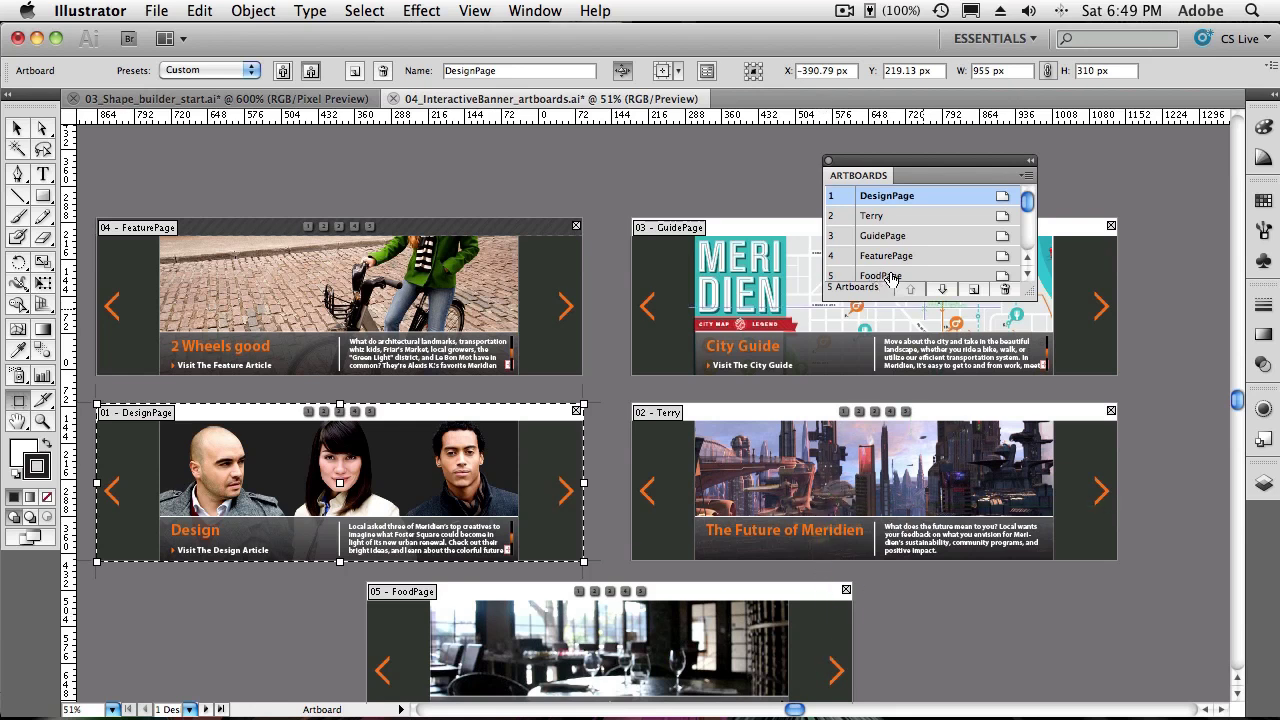
- In Rearrange Artboards, choose a single-column layout with 20 pt spacing
{"action": "left_click_drag", "start_coordinate": [977, 166], "coordinate": [672, 168]}
{"action": "left_click", "coordinate": [723, 177]}
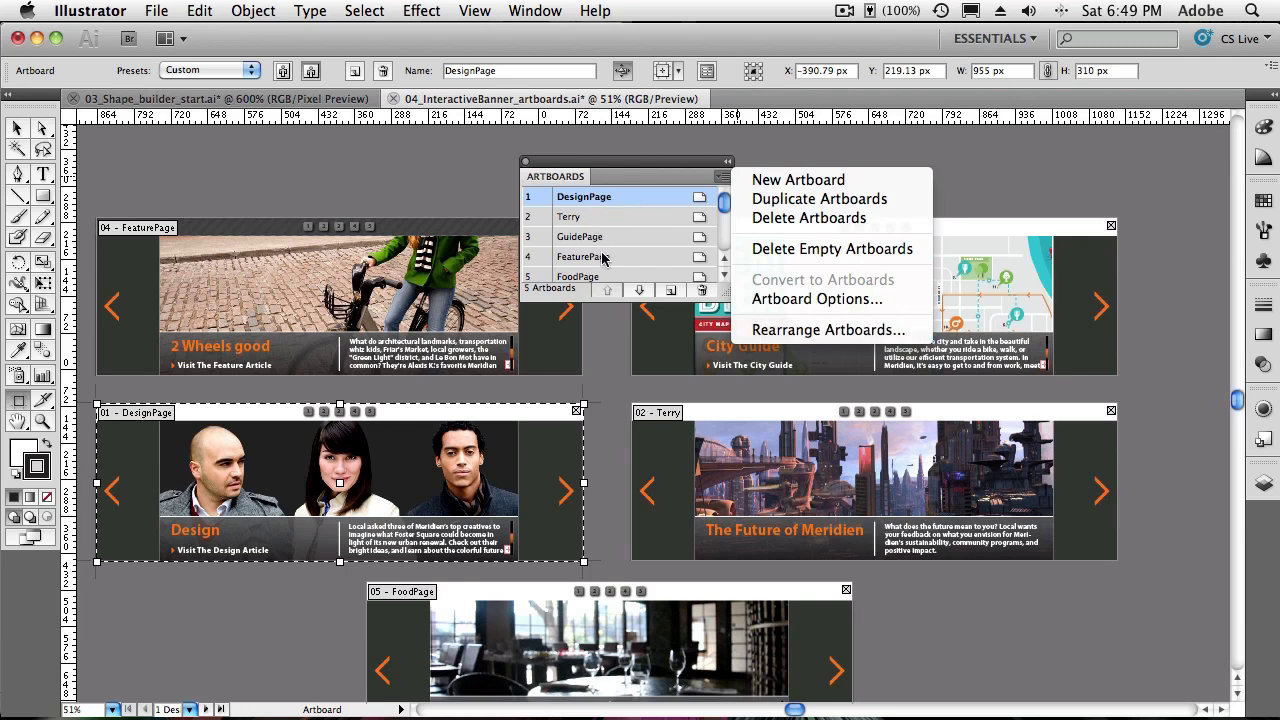
{"action": "left_click", "coordinate": [760, 330]}
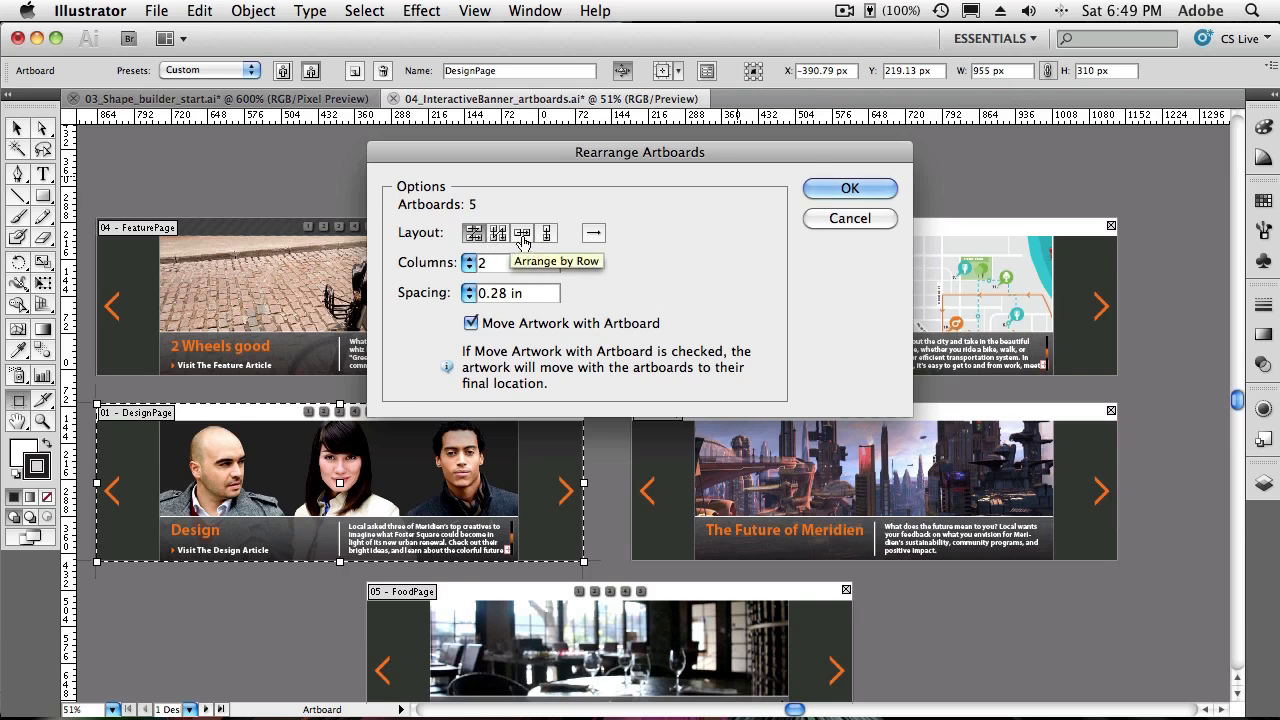
{"action": "left_click", "coordinate": [545, 233]}
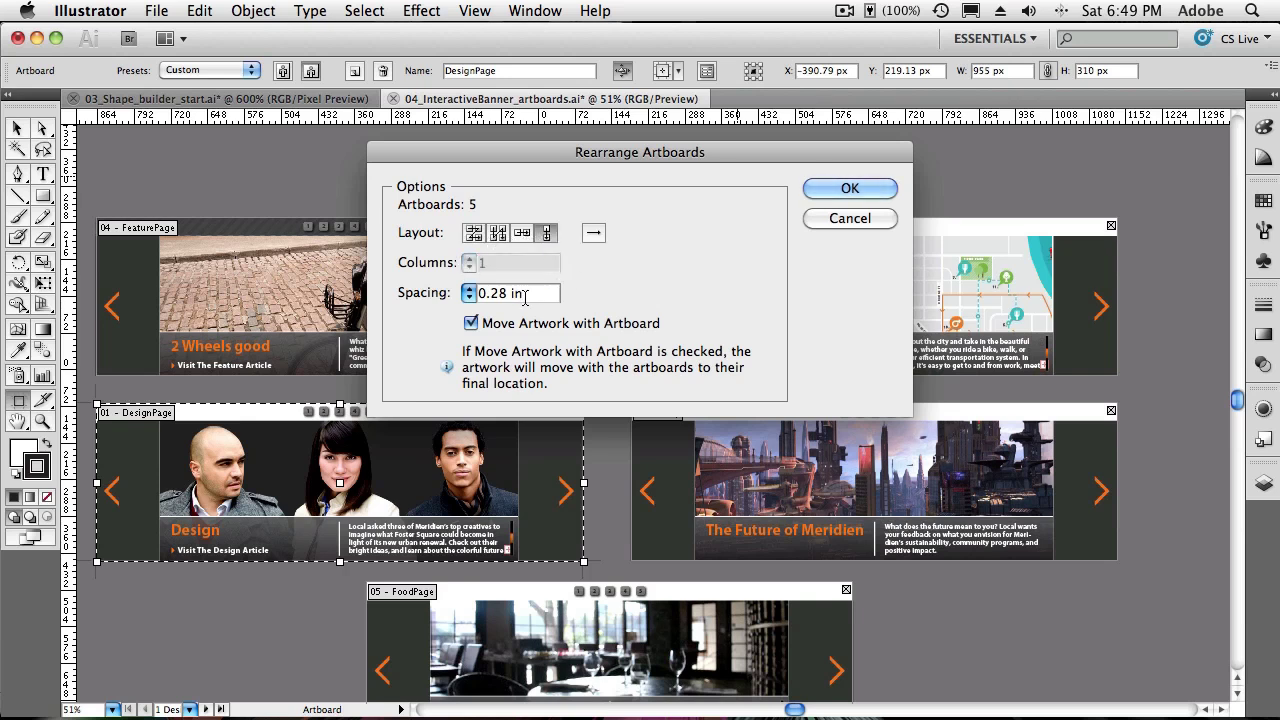
{"action": "left_click_drag", "start_coordinate": [528, 293], "coordinate": [468, 293]}
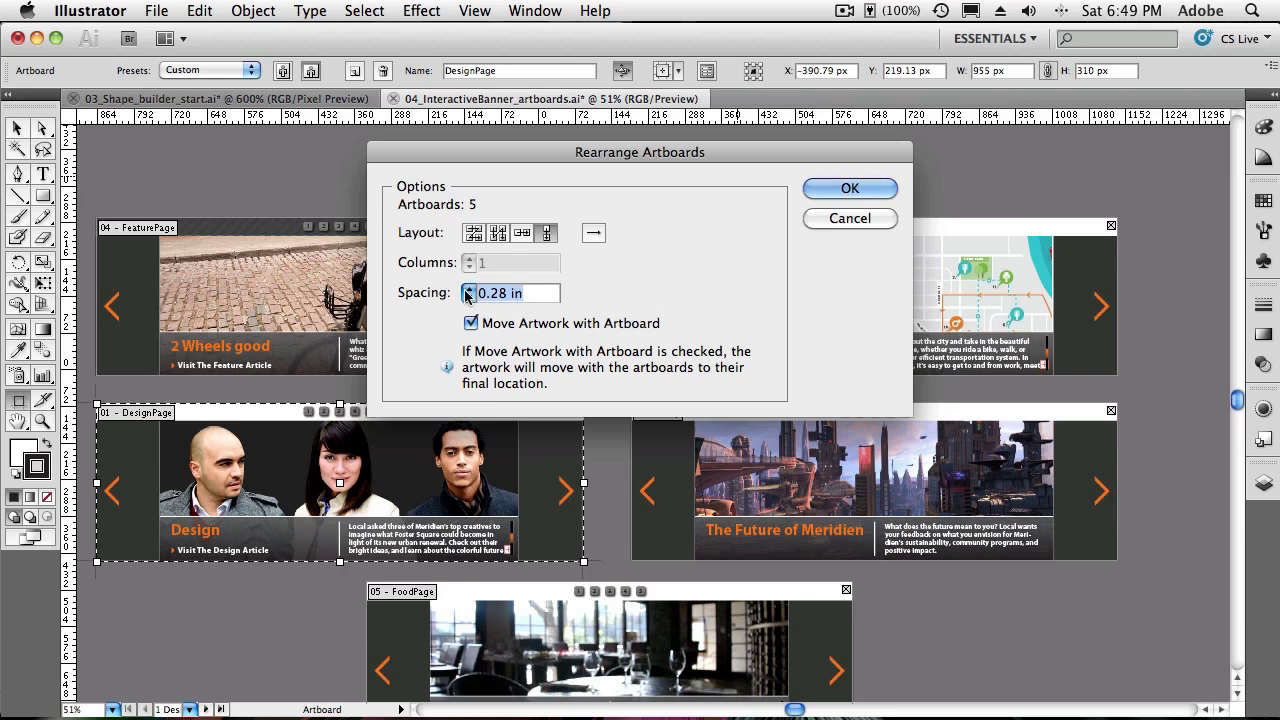
{"action": "type", "text": "20pt"}
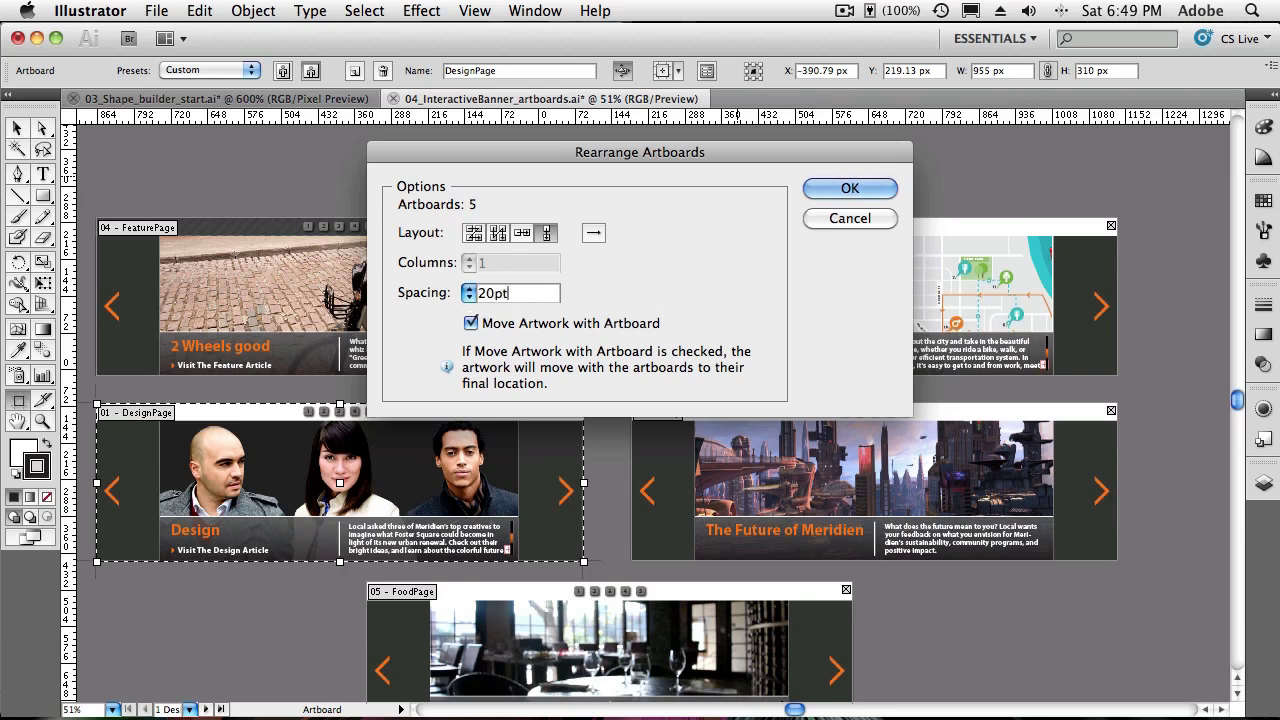
{"action": "key", "text": "Tab"}
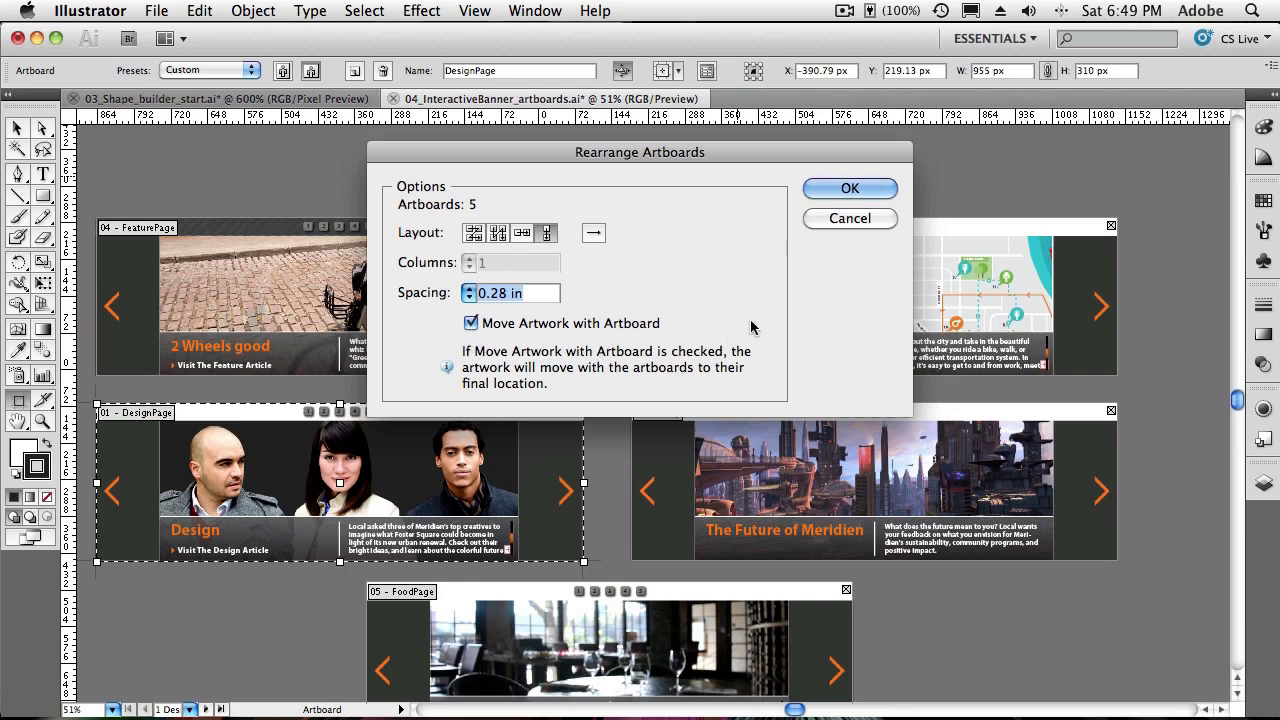
- Apply the column rearrangement and move the Artboards panel right of the artboards
{"action": "left_click", "coordinate": [847, 189]}
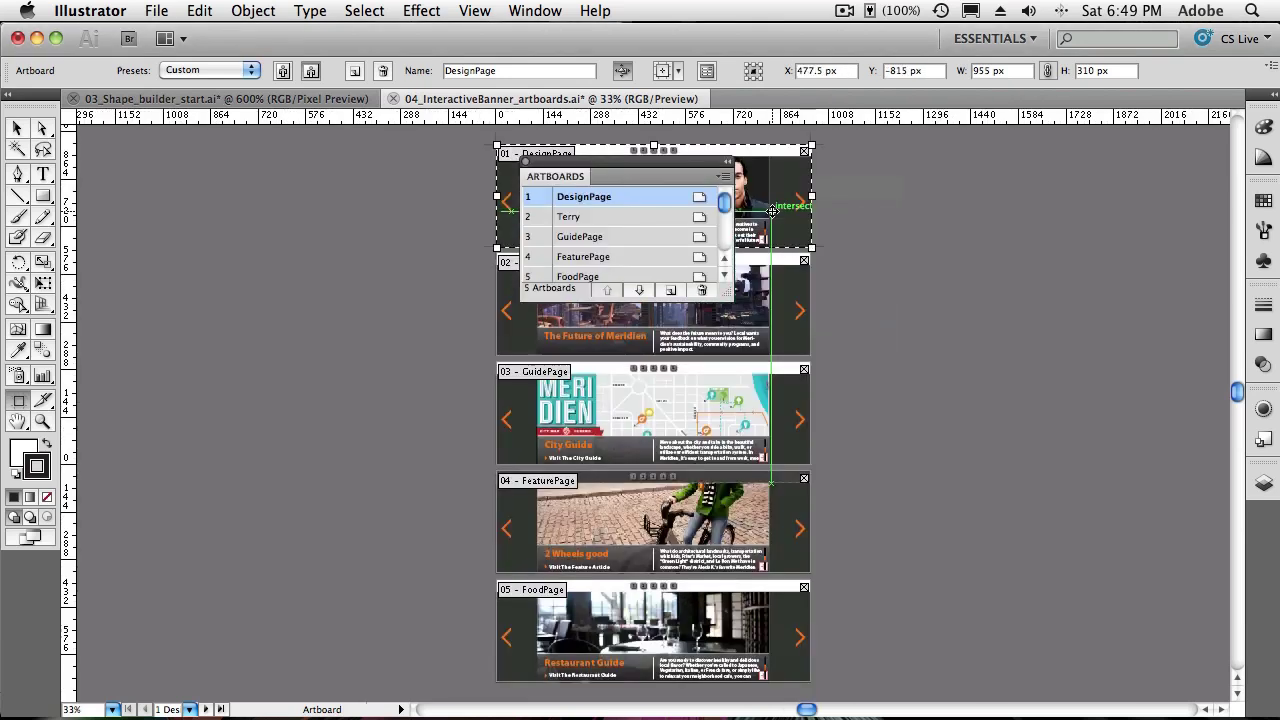
{"action": "left_click_drag", "start_coordinate": [638, 178], "coordinate": [1015, 205]}
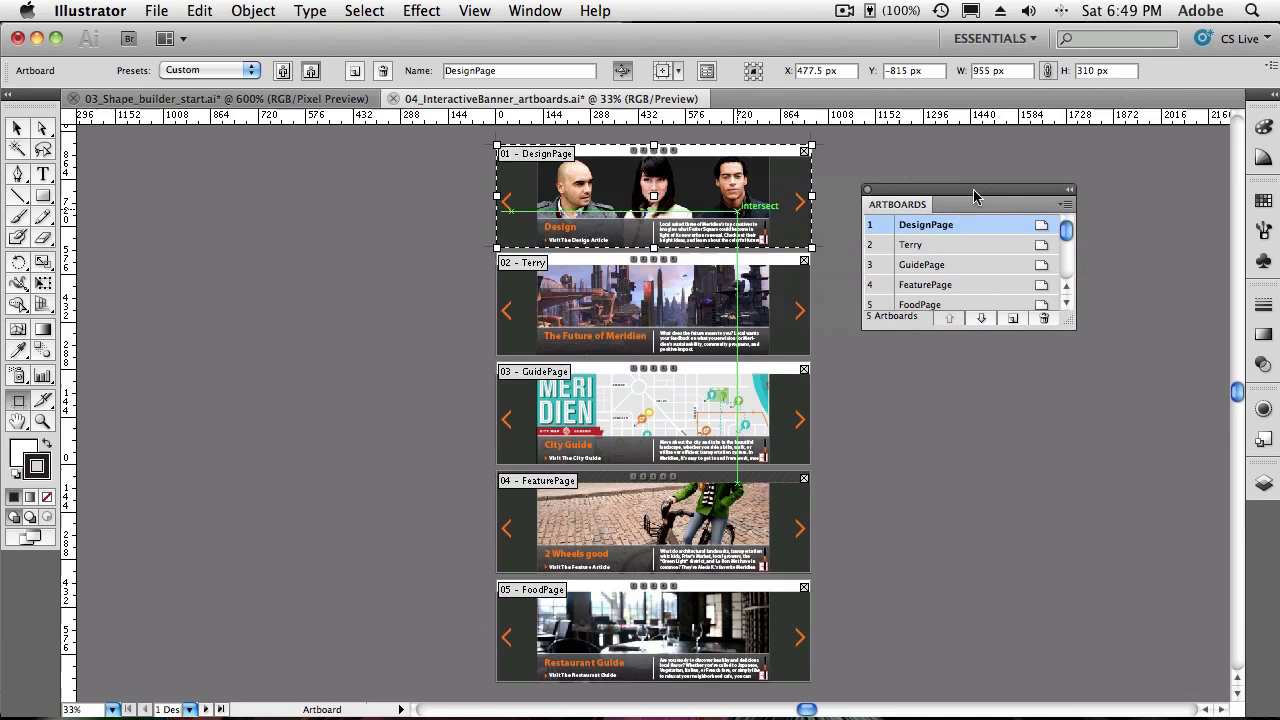